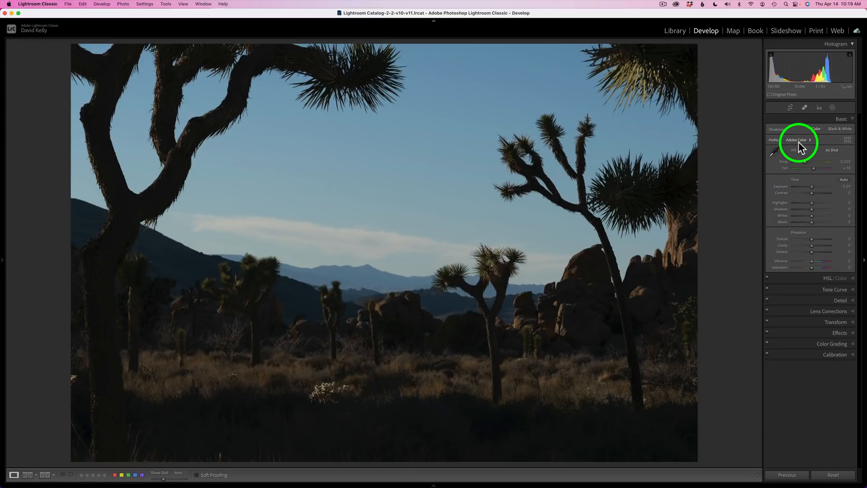
- Enable chromatic aberration removal and lens profile corrections, and set the sharpening amount to 0
left_click(852, 312)
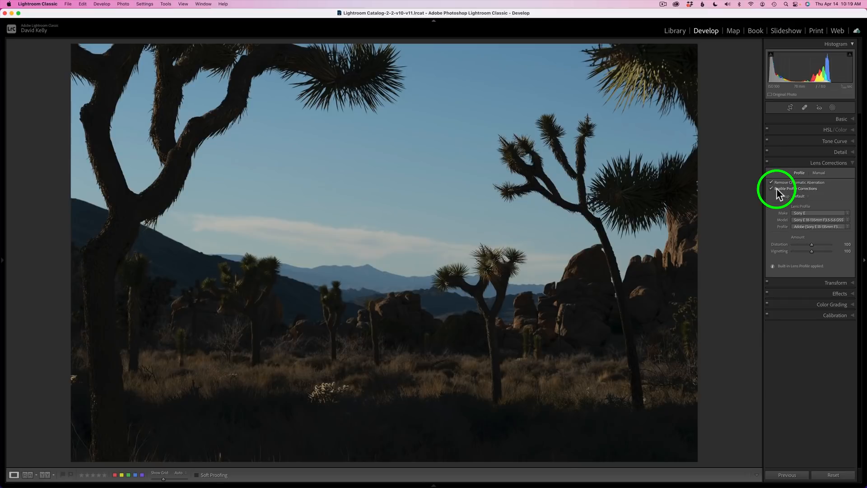
left_click(811, 163)
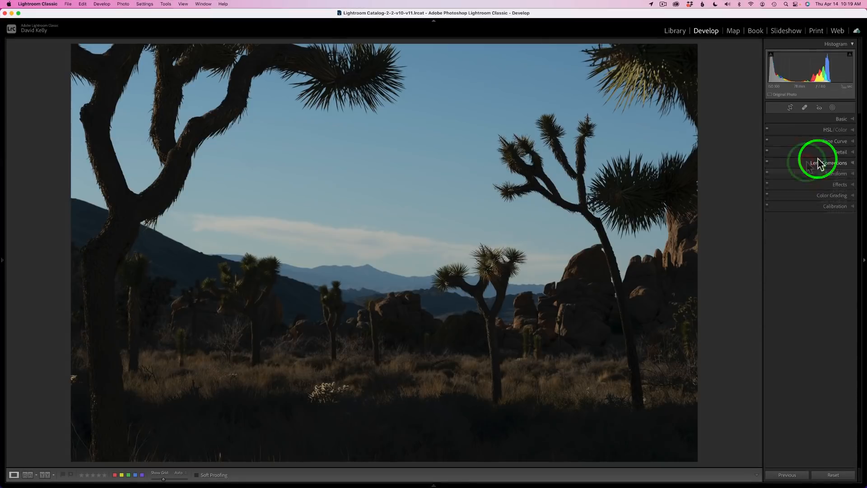
left_click(841, 152)
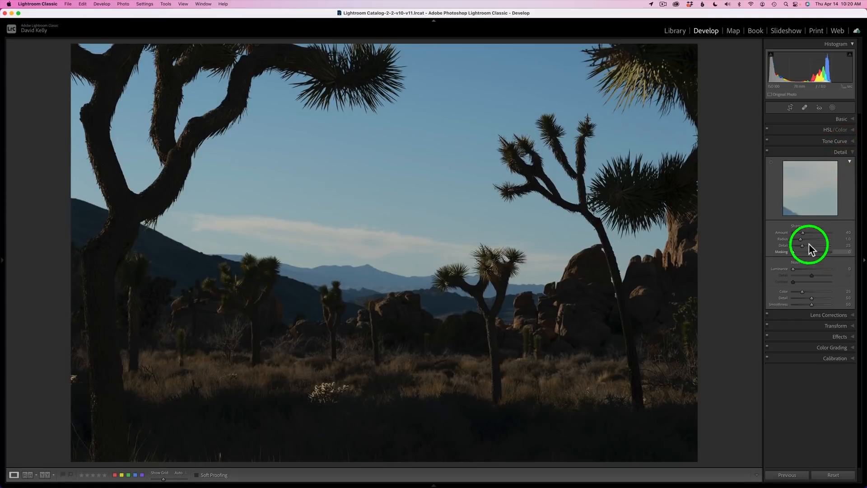
left_click_drag(802, 232, 782, 233)
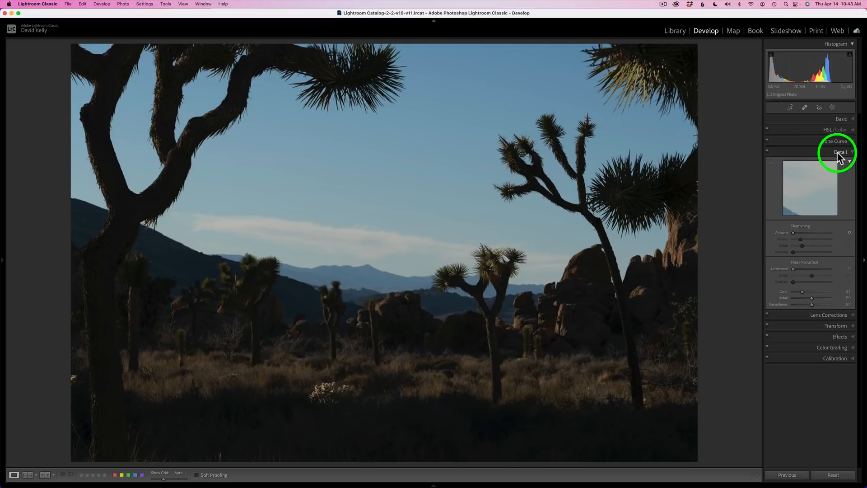
left_click(839, 154)
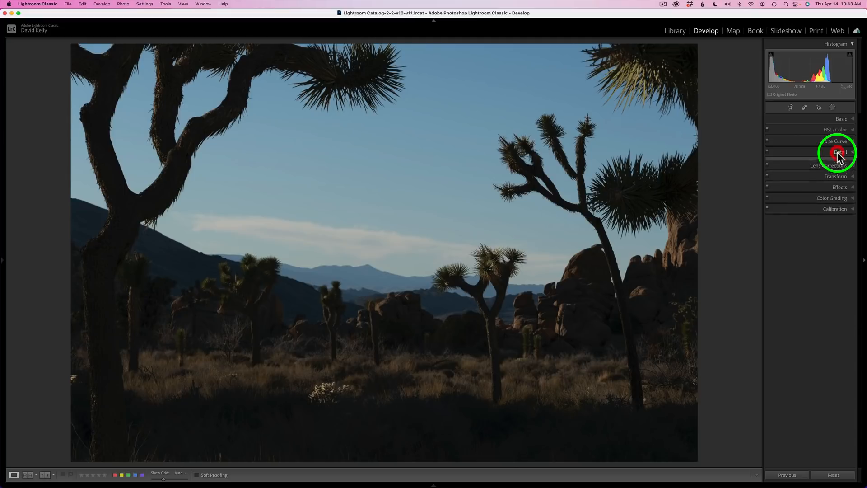
- Change the photo's profile to the linear profile Linear-Sony ILCE-6400
left_click(843, 121)
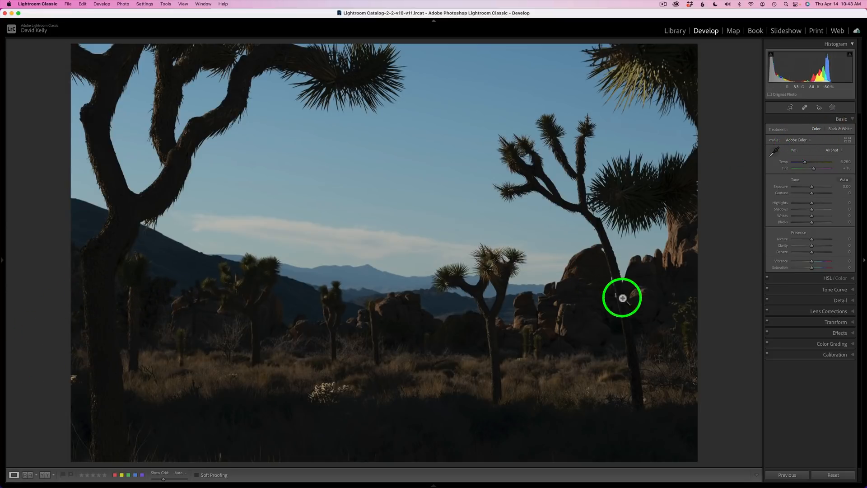
left_click(801, 140)
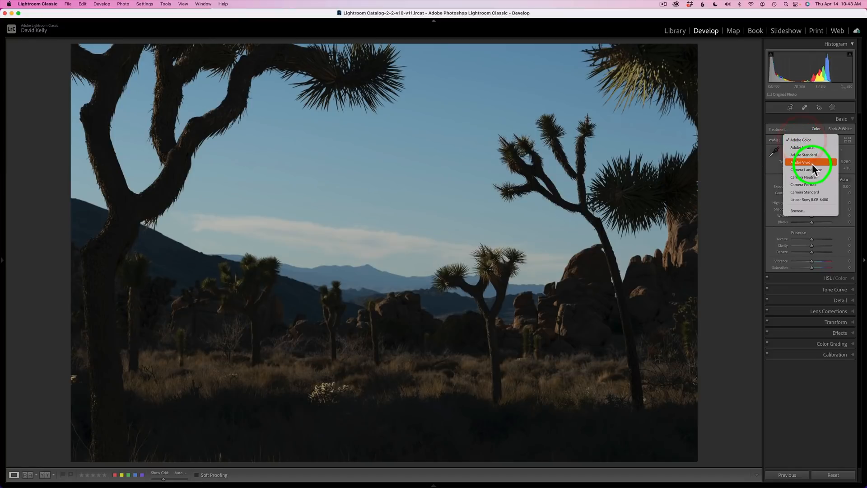
left_click(809, 201)
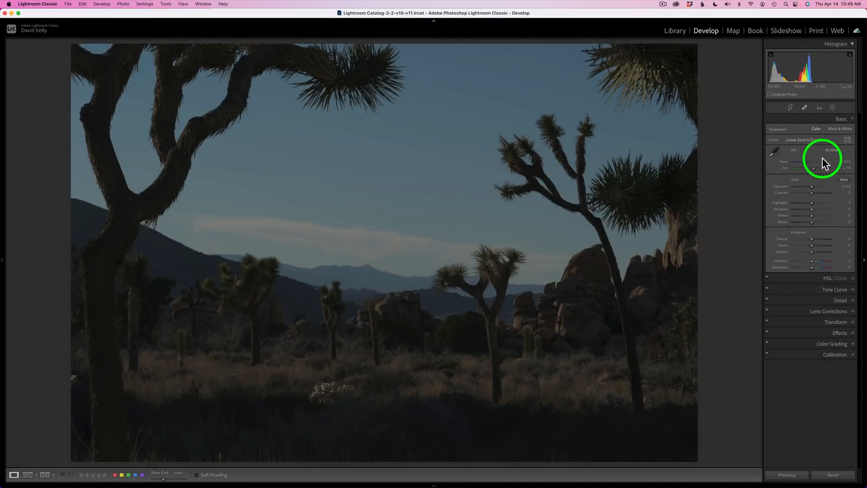
- Apply automatic tone adjustments to the photo and compare the result with the unedited version
left_click(844, 179)
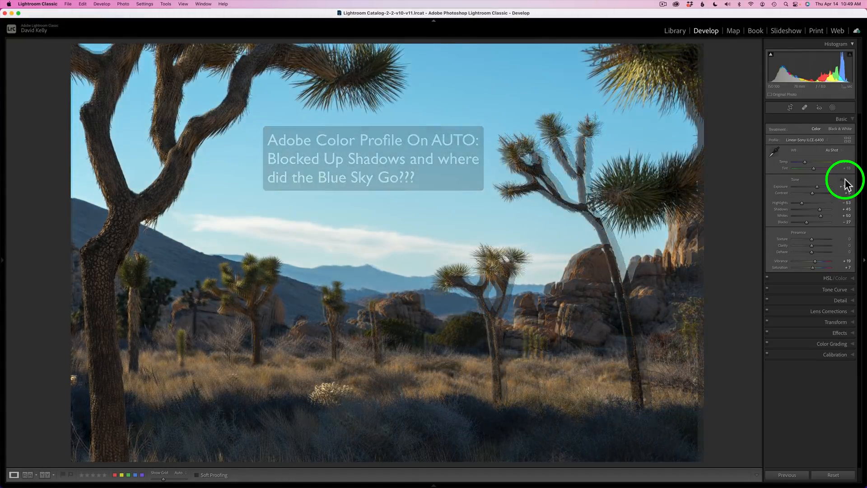
key("backslash")
key("backslash")
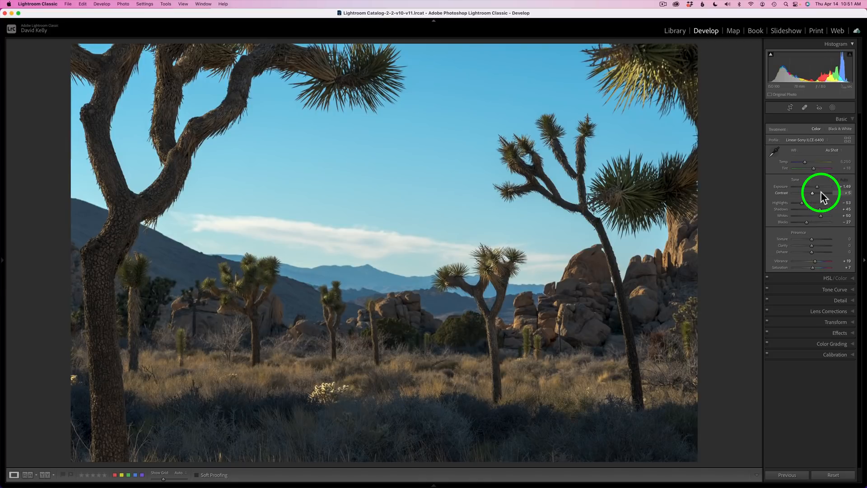
- Send the adjusted desert photo to Adobe Photoshop 2022 for further editing
right_click(454, 200)
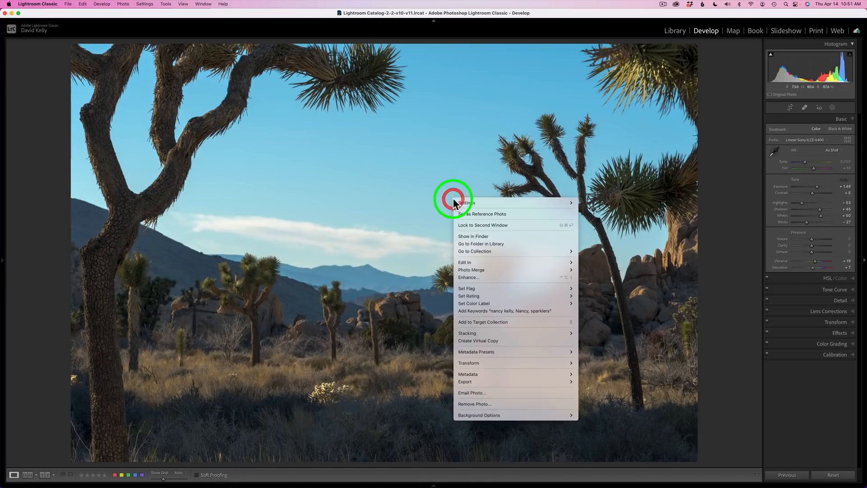
mouse_move(484, 261)
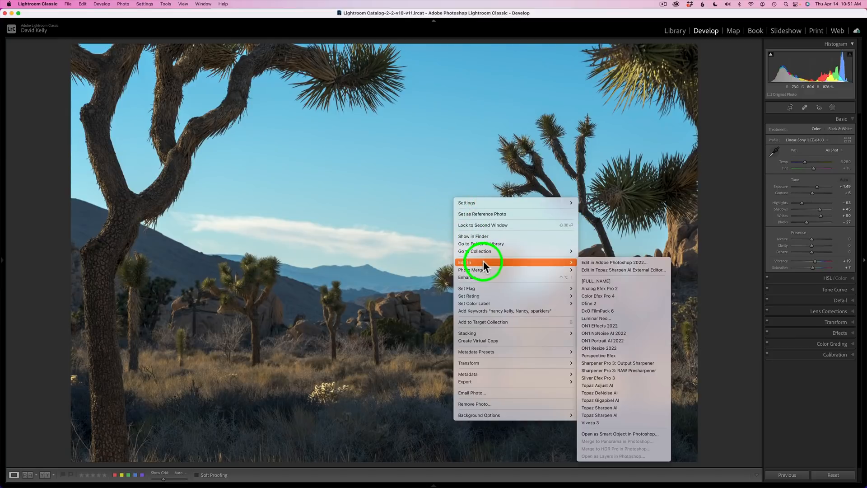
left_click(618, 263)
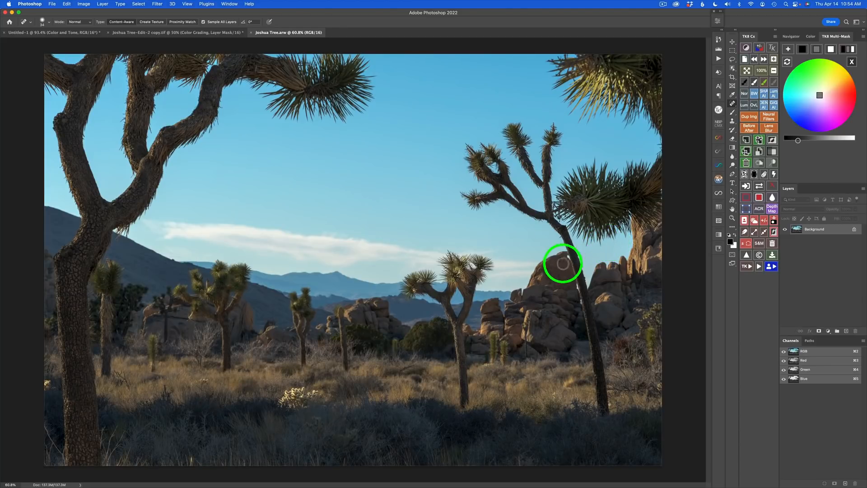
- Add a new blank layer above the Background layer for retouching
key("v")
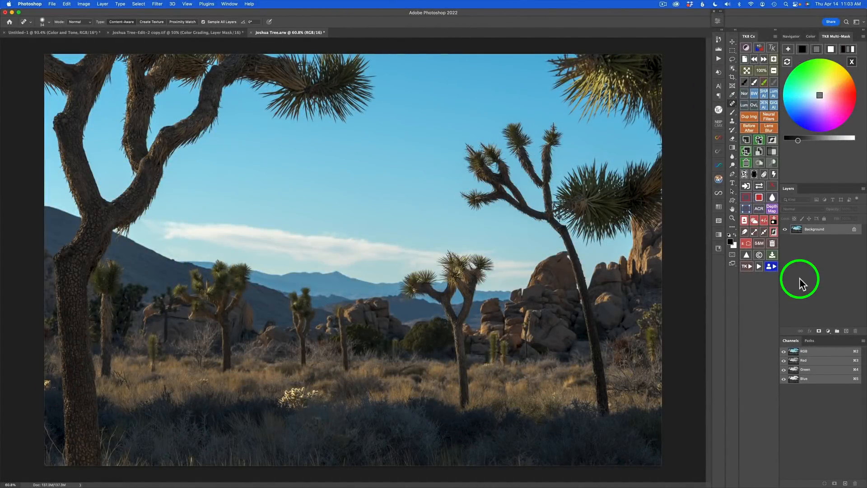
left_click(811, 229)
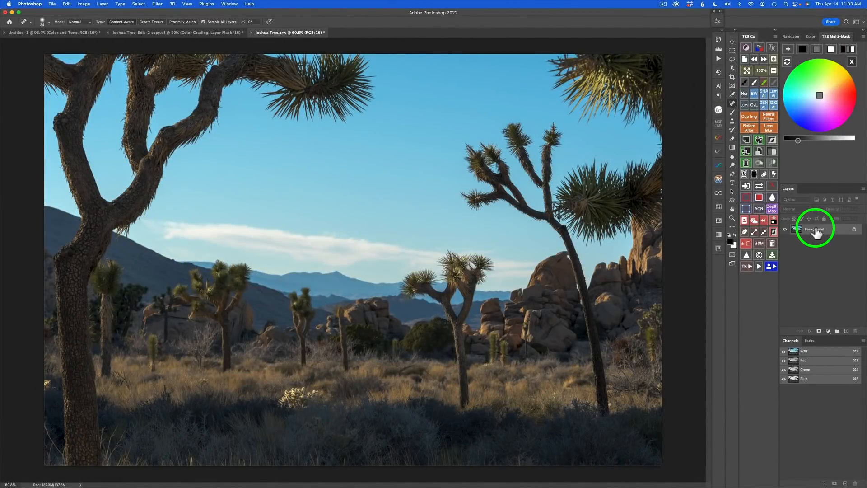
left_click(746, 139)
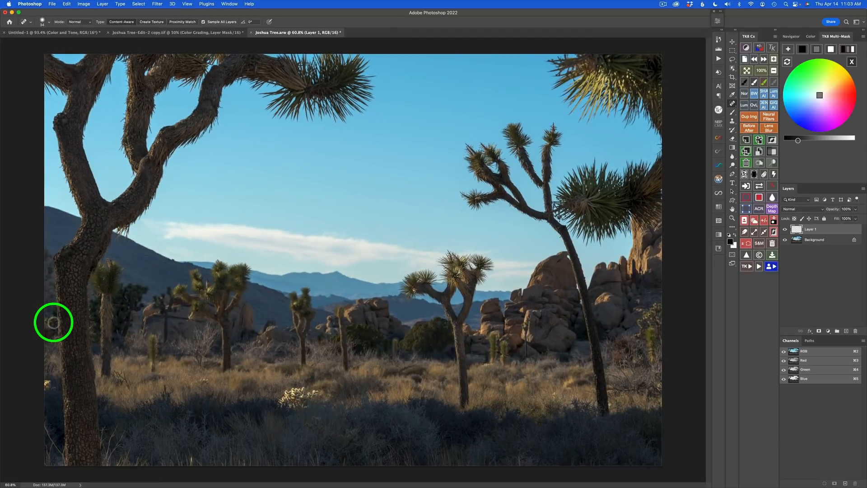
- Remove the bright distracting plants beside the large trunk at the photo's left edge with the Spot Healing Brush
left_click_drag(55, 388, 63, 388)
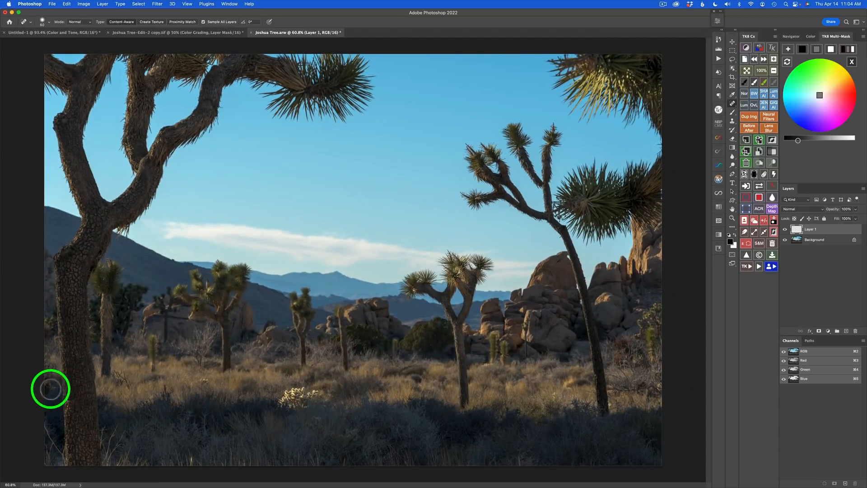
left_click(42, 393)
left_click(46, 397)
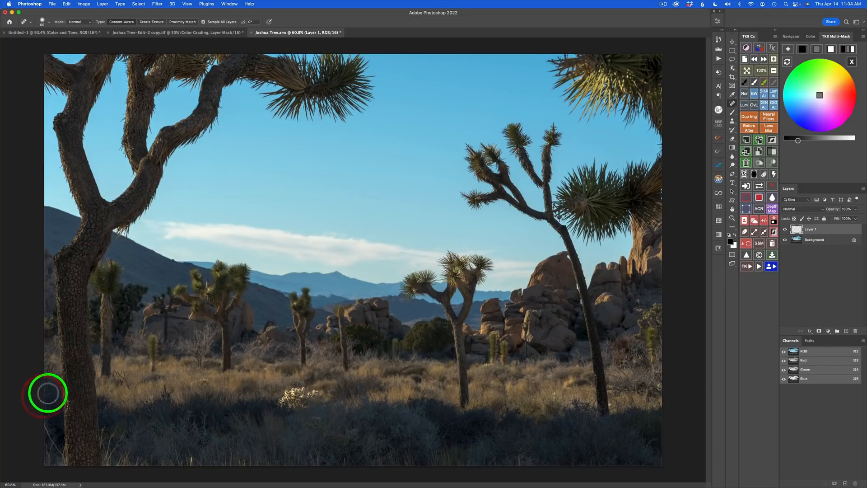
left_click(46, 384)
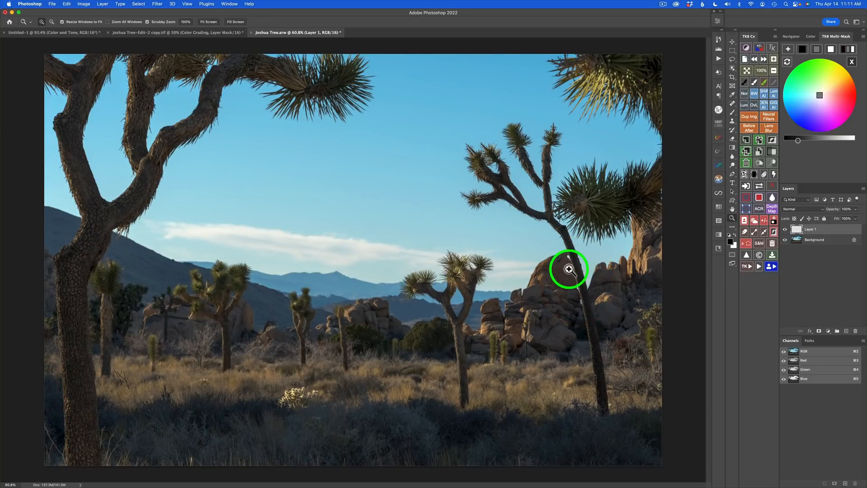
- Clone rock texture over the bright sky gap between the large boulder's upper edge and the leaning trunk
left_click_drag(565, 267, 626, 285)
scroll(625, 285, "down", 3)
left_click_drag(528, 256, 511, 256)
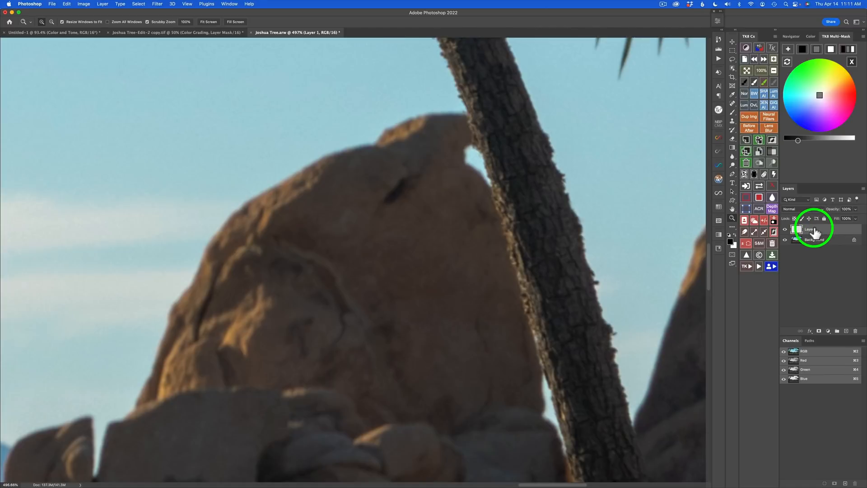
key("s")
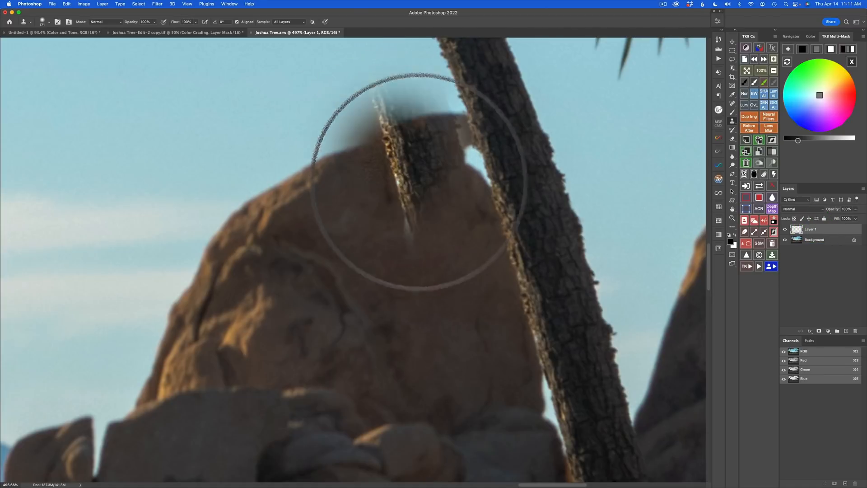
left_click_drag(419, 208, 299, 205)
mouse_move(414, 180)
left_mouse_down()
mouse_move(439, 152)
mouse_move(462, 151)
mouse_move(464, 159)
mouse_move(469, 150)
mouse_move(466, 166)
mouse_move(472, 148)
mouse_move(476, 174)
mouse_move(483, 175)
left_mouse_up()
left_click_drag(506, 345, 474, 195)
mouse_move(499, 232)
left_mouse_down()
mouse_move(491, 234)
mouse_move(512, 233)
mouse_move(504, 231)
mouse_move(507, 241)
mouse_move(516, 245)
mouse_move(523, 239)
left_mouse_up()
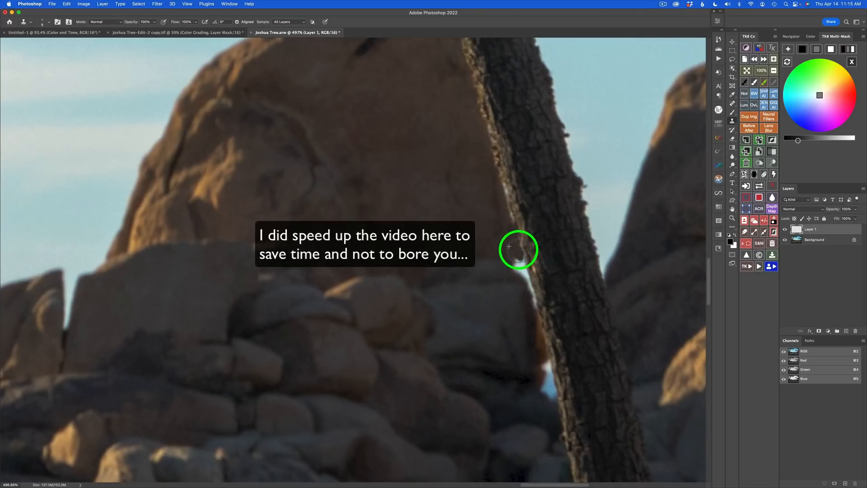
- Clone dark rock texture over the remaining bright gaps along the lower left side of the leaning trunk
mouse_move(519, 261)
left_mouse_down()
mouse_move(488, 261)
mouse_move(502, 239)
mouse_move(517, 266)
mouse_move(520, 311)
mouse_move(532, 292)
mouse_move(519, 312)
mouse_move(535, 282)
mouse_move(538, 300)
mouse_move(525, 292)
mouse_move(521, 263)
mouse_move(533, 293)
left_mouse_up()
left_click(540, 401, "alt")
mouse_move(545, 390)
left_mouse_down()
mouse_move(546, 360)
mouse_move(538, 391)
mouse_move(551, 377)
mouse_move(548, 360)
left_mouse_up()
left_click(540, 391, "alt")
left_click(517, 415, "alt")
left_click(540, 369)
left_click(547, 396, "alt")
mouse_move(541, 394)
left_mouse_down()
mouse_move(545, 373)
mouse_move(549, 399)
mouse_move(547, 348)
mouse_move(544, 390)
left_mouse_up()
- Enlarge the Clone Stamp brush and, at 30% opacity, clone over the orange rock edge beside the leaning trunk
key("bracketright")
key("bracketright")
key("bracketright")
key("bracketright")
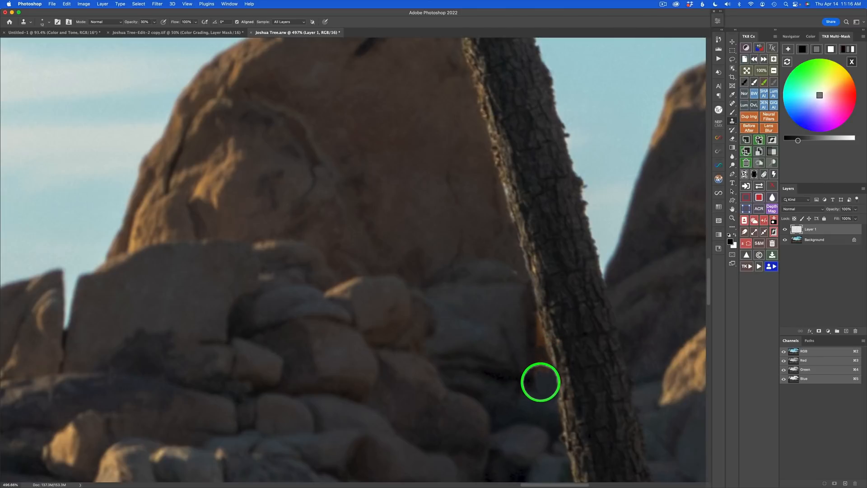
left_click(514, 335, "alt")
mouse_move(535, 341)
left_mouse_down()
mouse_move(533, 310)
mouse_move(540, 335)
mouse_move(530, 349)
left_mouse_up()
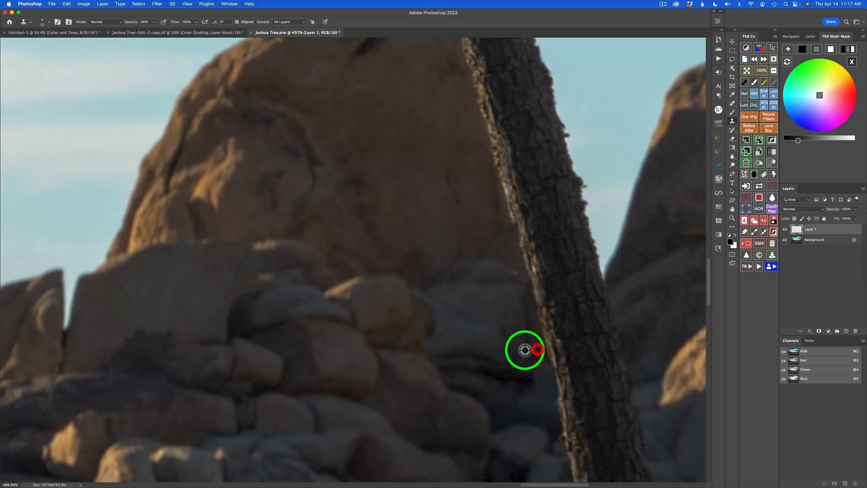
- Blend the cloned patches low beside the leaning trunk by sampling and stamping the surrounding dark rock
mouse_move(547, 385)
left_mouse_down()
mouse_move(545, 361)
mouse_move(550, 379)
left_mouse_up()
left_click(547, 391, "alt")
left_click(549, 384, "alt")
mouse_move(540, 334)
left_mouse_down()
mouse_move(544, 356)
mouse_move(544, 339)
left_mouse_up()
left_click(546, 377, "alt")
left_click(538, 333, "alt")
left_click(540, 359)
left_click(537, 330)
left_click(544, 324)
- Smooth the cloned rock higher up beside the trunk and cover the small bright speck below the large boulder
left_click(526, 312, "alt")
mouse_move(530, 306)
left_mouse_down()
mouse_move(526, 285)
mouse_move(532, 363)
left_mouse_up()
left_click(518, 259, "alt")
left_click(515, 264, "alt")
left_click(507, 312, "alt")
left_click(513, 306, "alt")
left_click(512, 311, "alt")
left_click(529, 343)
left_click(511, 283, "alt")
left_click(513, 269)
left_click(514, 272)
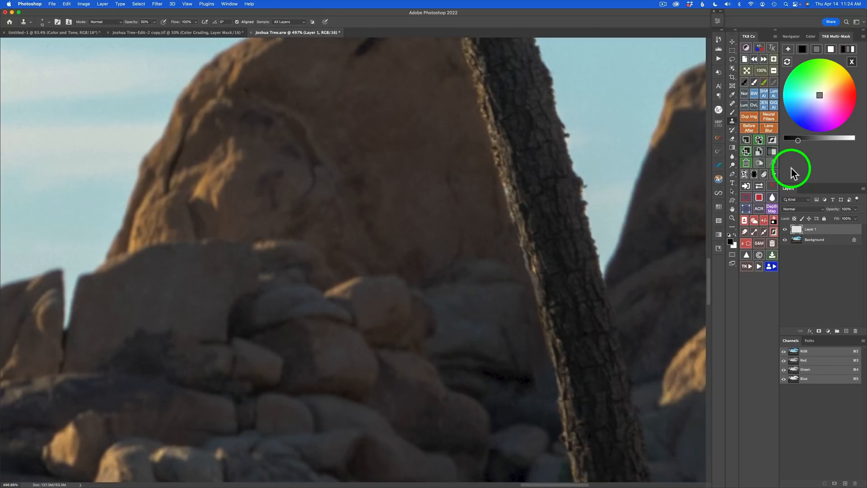
- Fit the whole photo in view and merge the retouching layer down into the Background layer
left_click(747, 70)
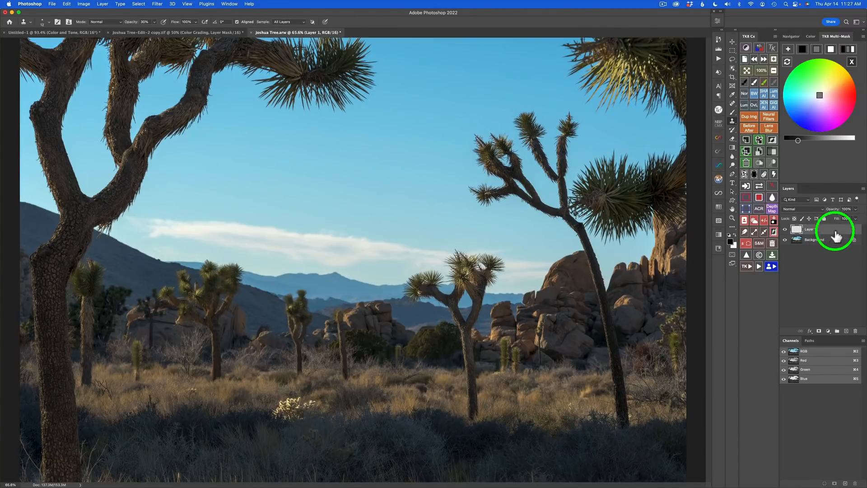
right_click(836, 232)
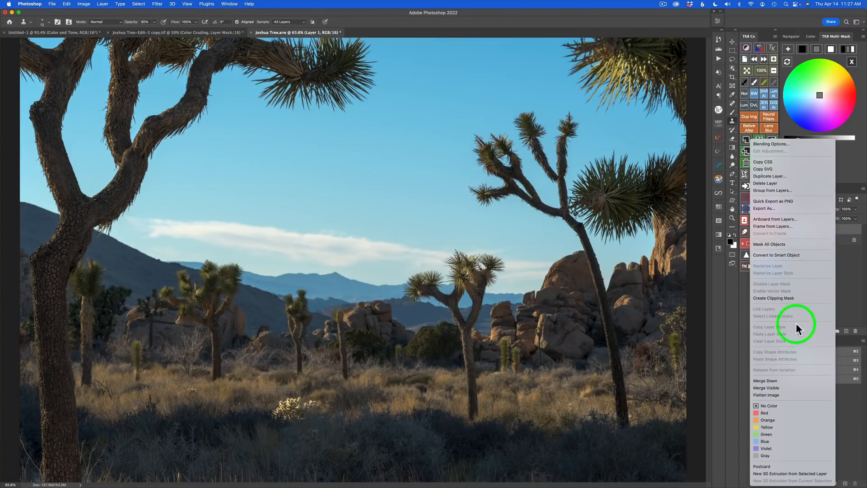
left_click(777, 378)
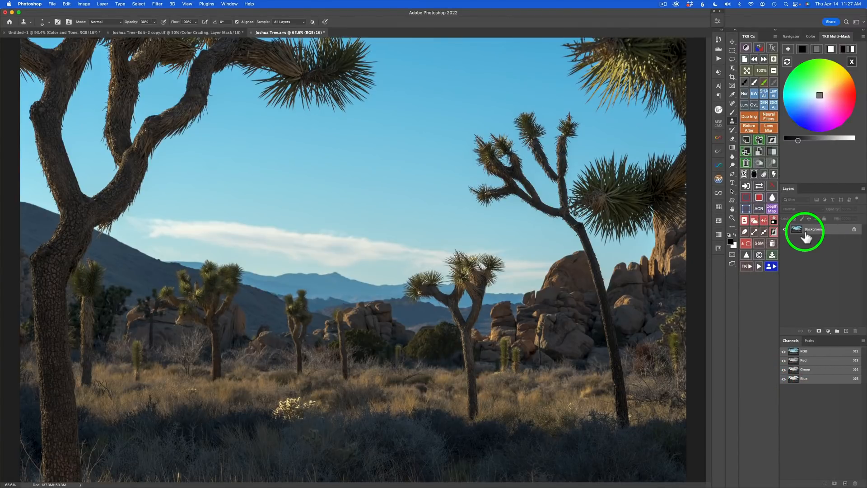
- Examine the distant mountains, middle Joshua tree and dark bushes up close for image noise and artifacts
key("z")
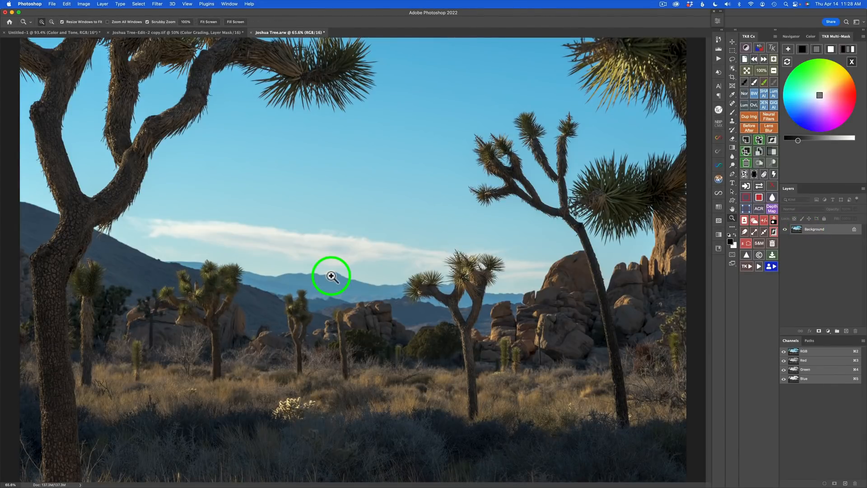
left_click_drag(335, 265, 409, 316)
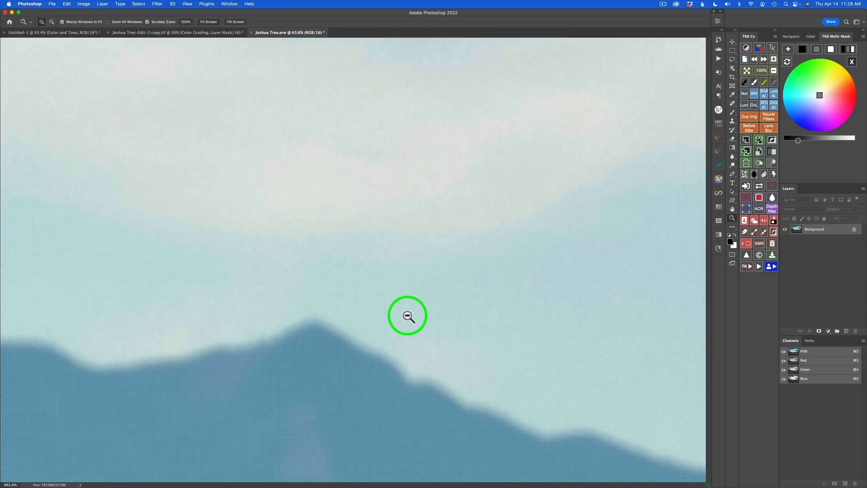
scroll(407, 317, "down", 10)
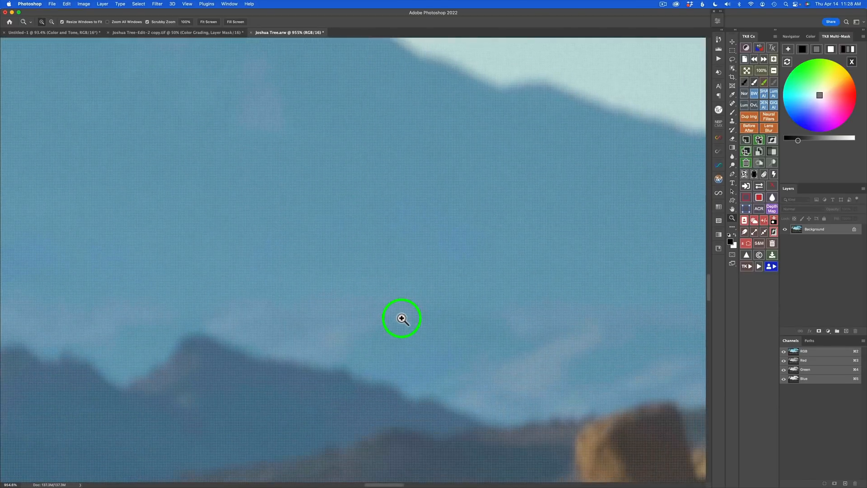
scroll(401, 317, "right", 10)
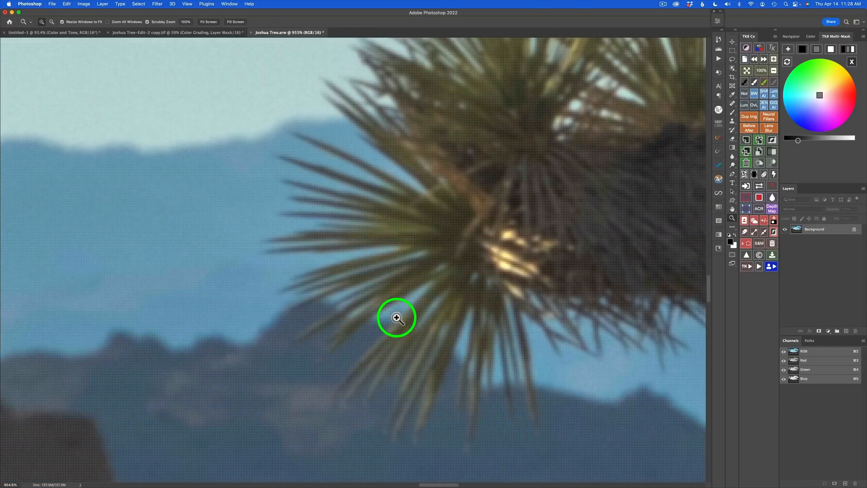
scroll(398, 317, "down", 15)
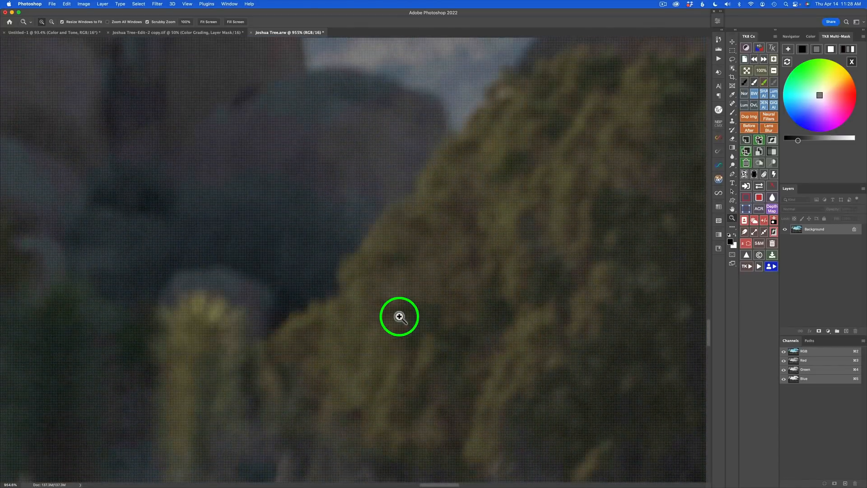
scroll(401, 315, "down", 10)
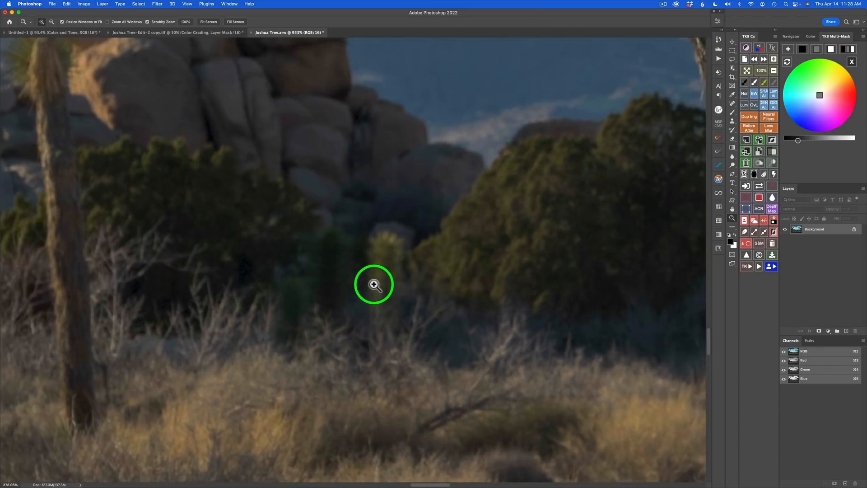
left_click_drag(374, 284, 364, 283)
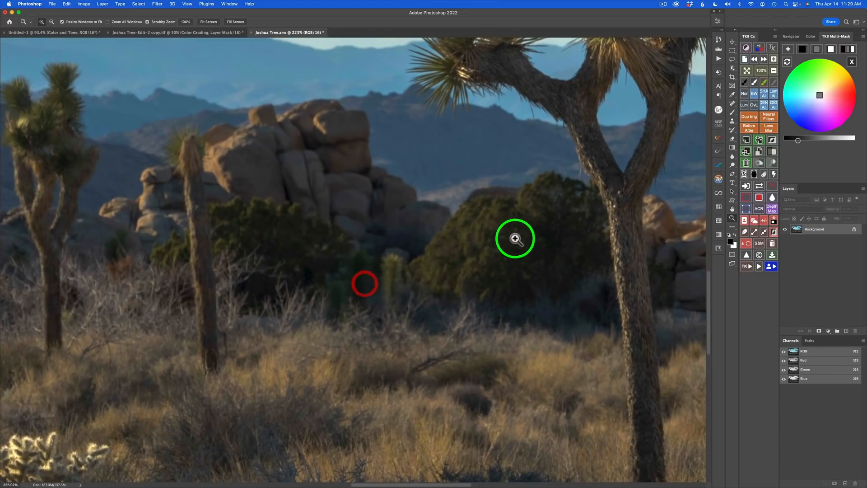
- Examine the shaded mountain slope, boulder pile and middle Joshua tree's foliage at higher magnification for noise
scroll(501, 243, "up", 5)
scroll(495, 246, "right", 3)
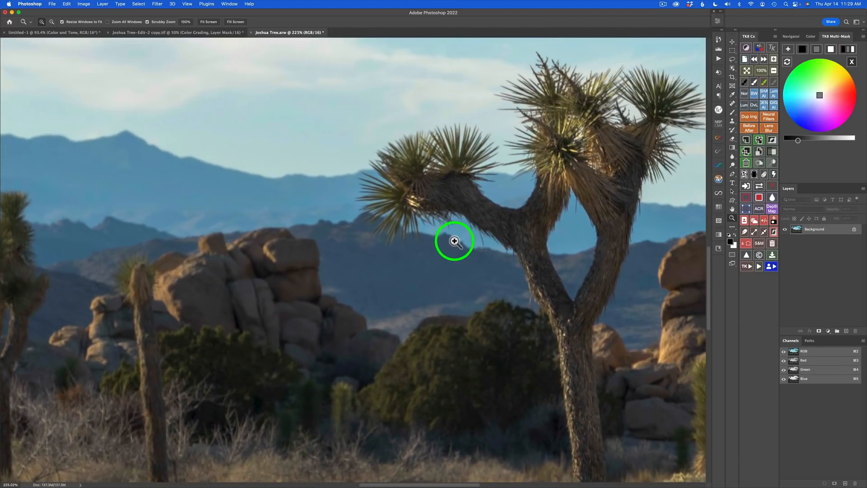
left_click_drag(457, 243, 470, 243)
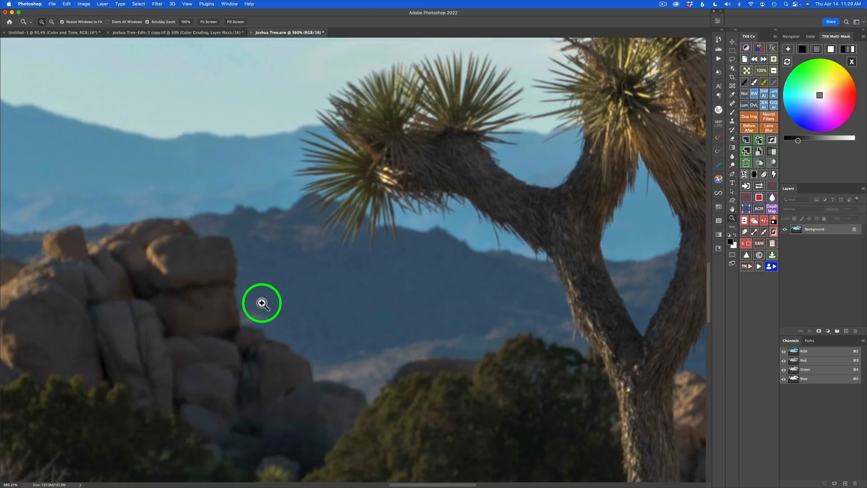
left_click_drag(264, 303, 275, 300)
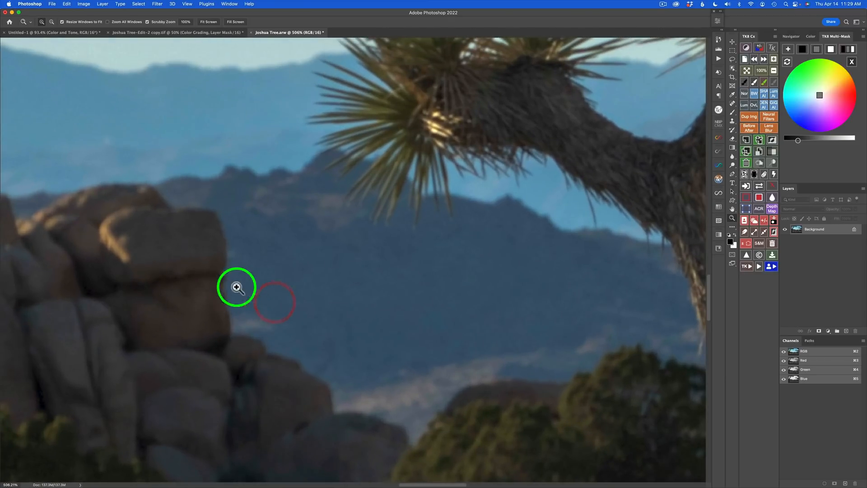
scroll(423, 239, "up", 5)
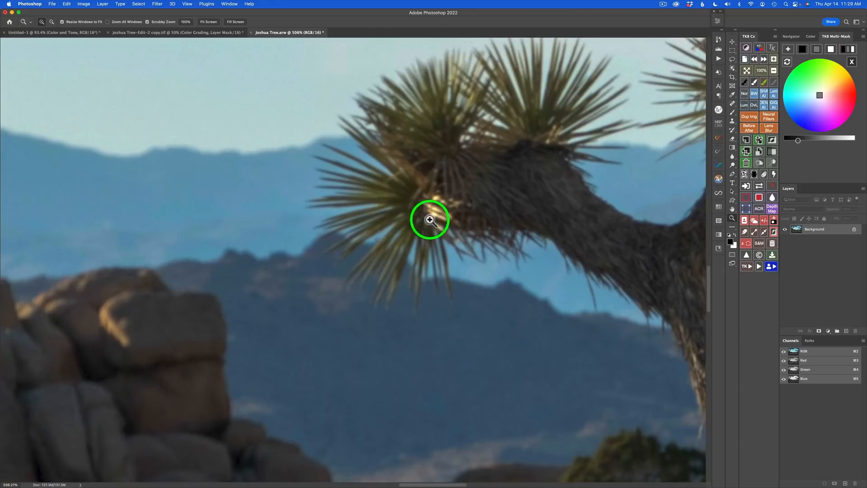
left_click_drag(351, 280, 359, 280)
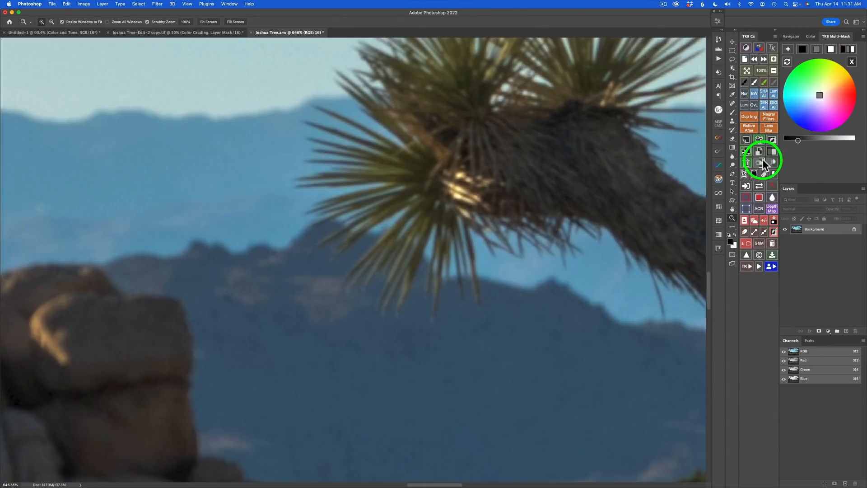
- Duplicate the Background layer and sharpen the copy in Topaz Sharpen AI using Motion Blur - Very Blurry, Remove Blur 33, Suppress Noise 30 and Add Grain 38
left_click(746, 151)
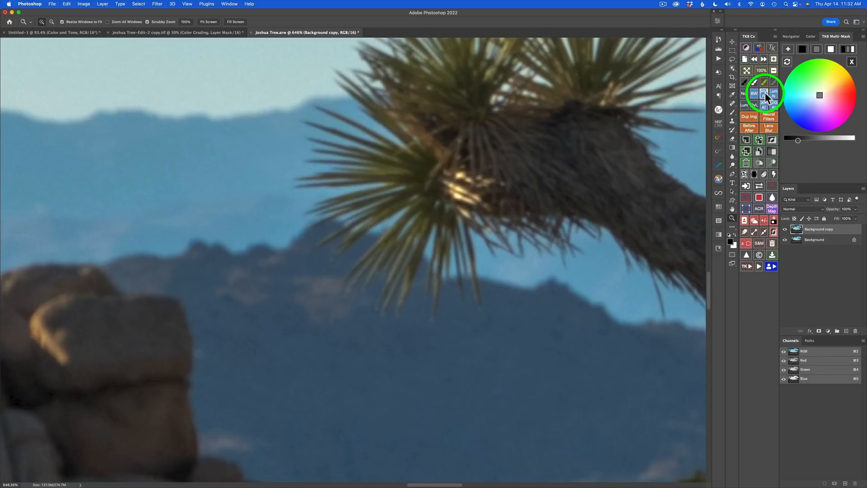
left_click(158, 4)
mouse_move(173, 178)
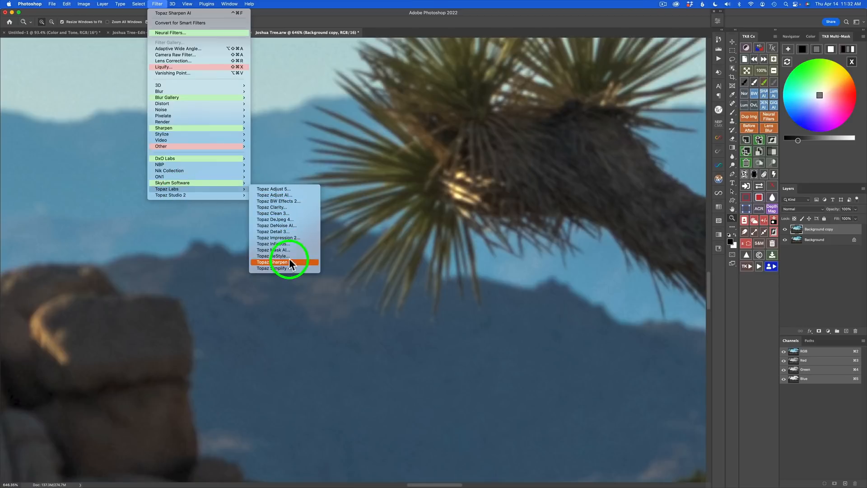
left_click(624, 22)
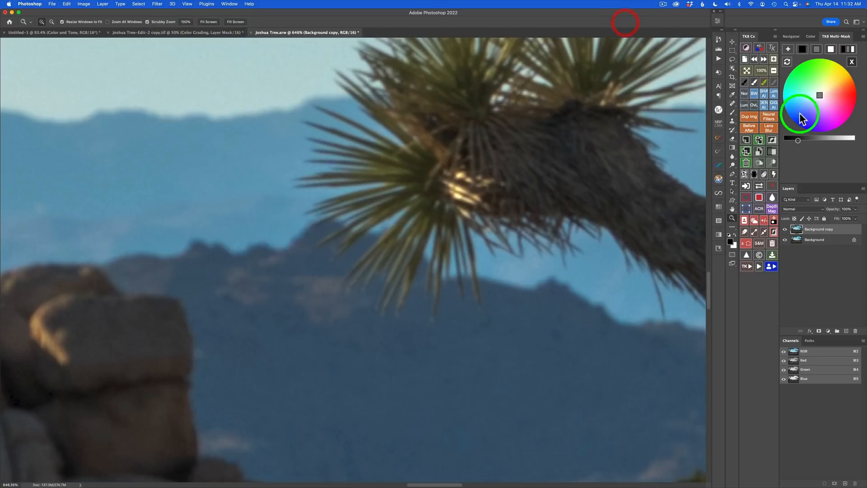
left_click(765, 94)
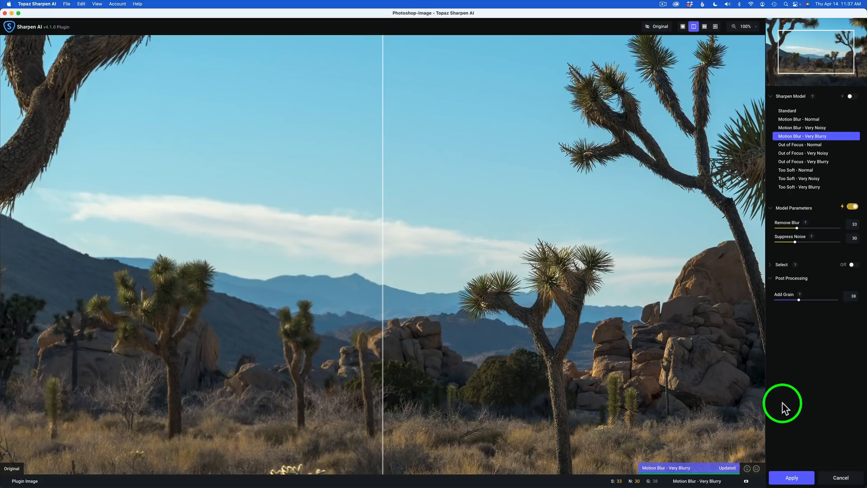
left_click(793, 477)
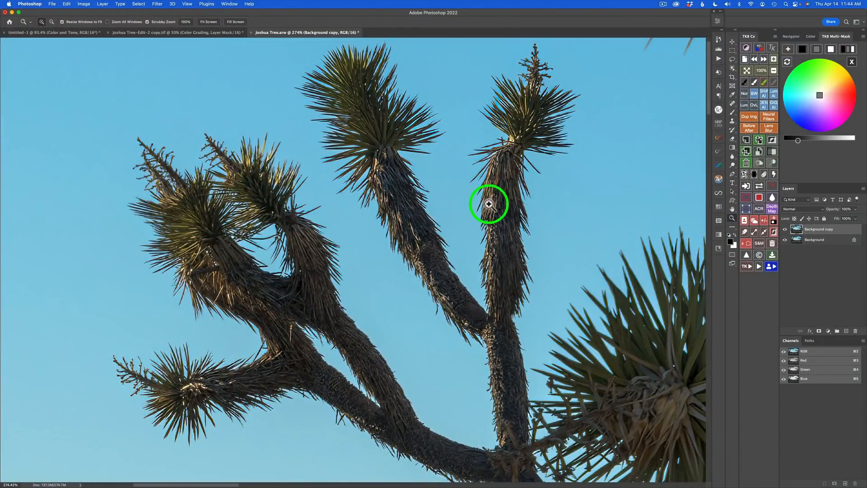
- Compare the leaning Joshua tree's branches with and without the sharpened layer, and view the whole photo at 50%
left_click(785, 229)
left_click(785, 229)
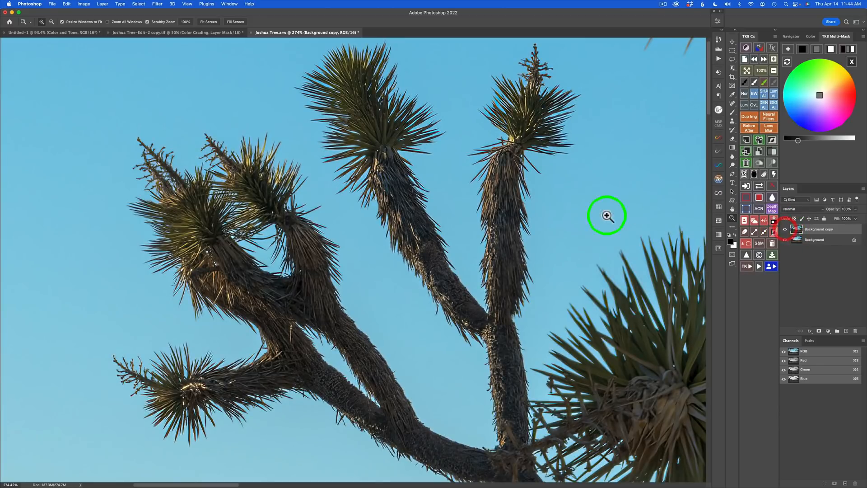
left_click(490, 216, "alt")
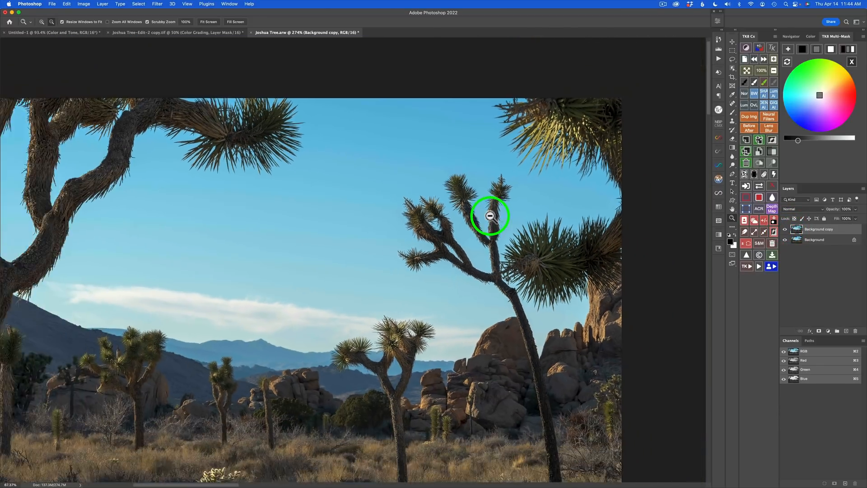
left_click_drag(490, 216, 490, 214)
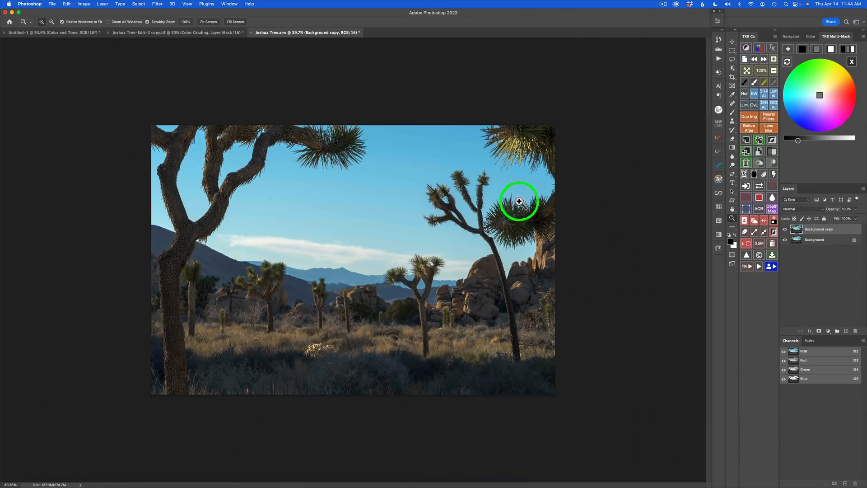
left_click(773, 59)
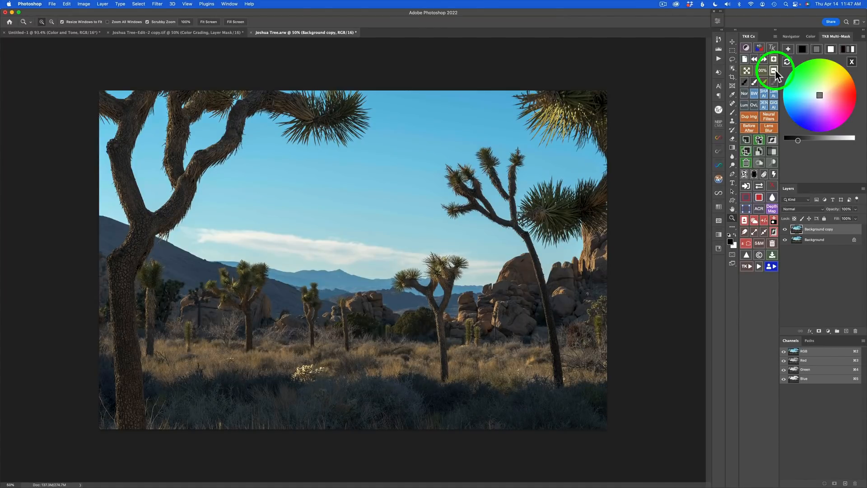
- Create a Lights-1 luminosity mask and base it on the blue channel after comparing it with the RGB version
left_click(852, 63)
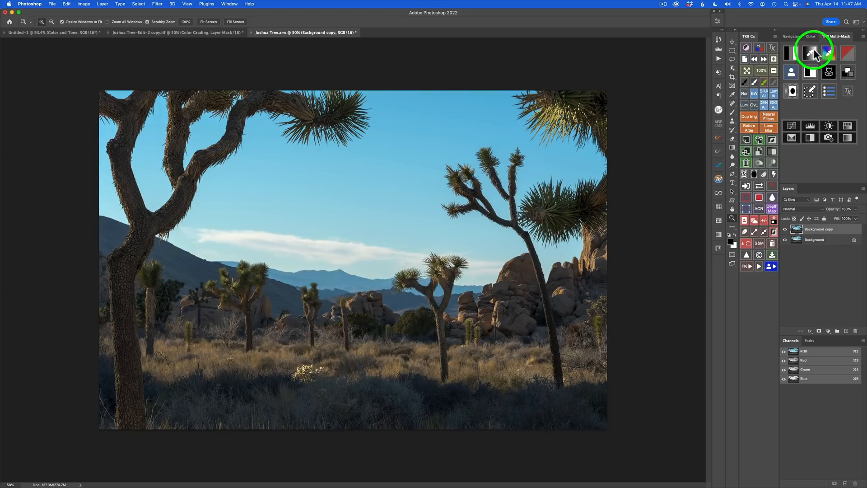
left_click(793, 57)
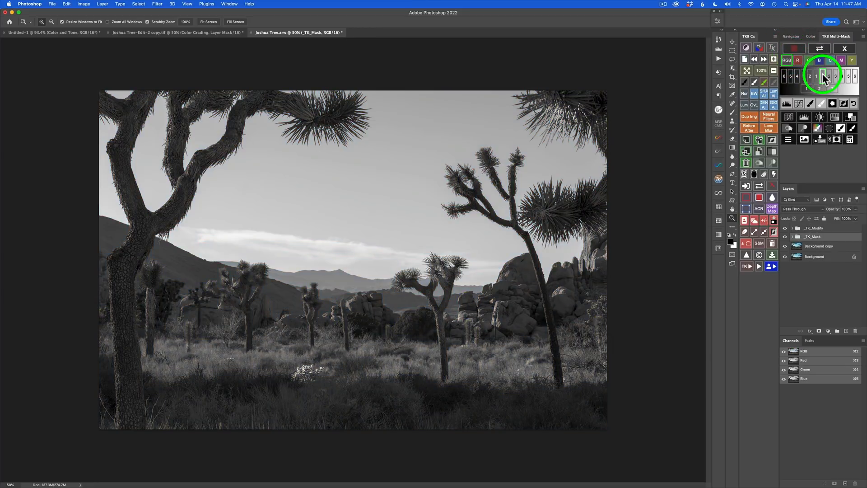
left_click(823, 74)
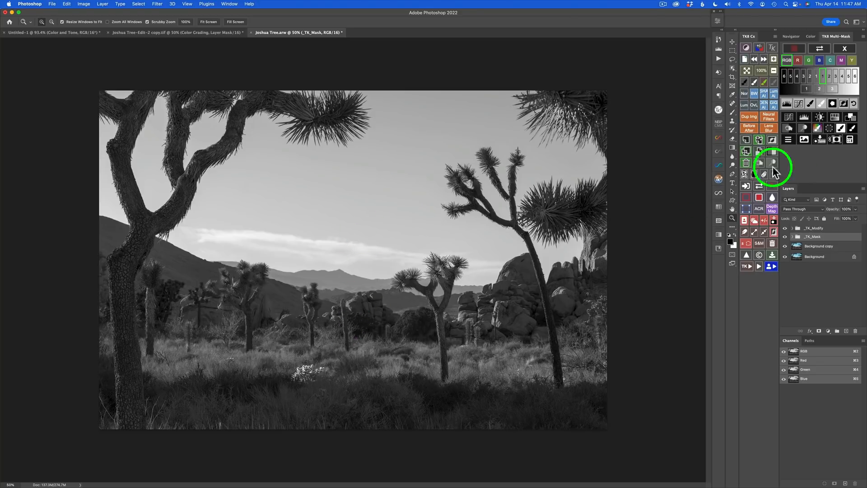
left_click(820, 59)
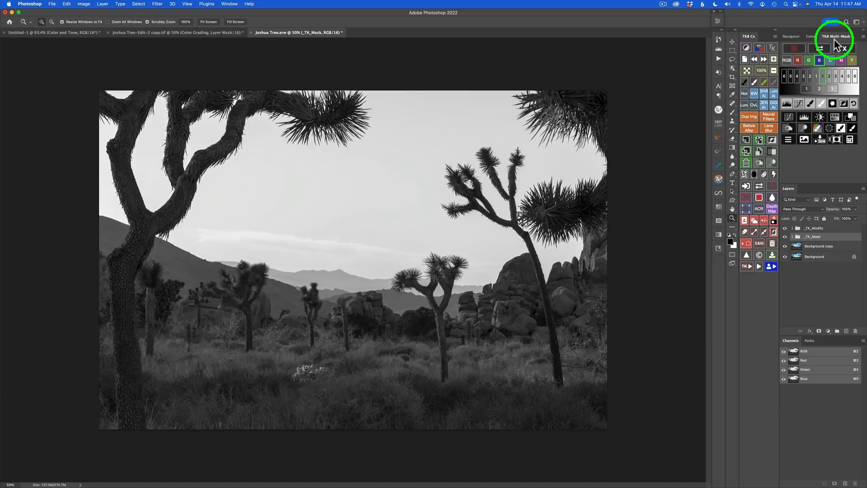
left_click(786, 60)
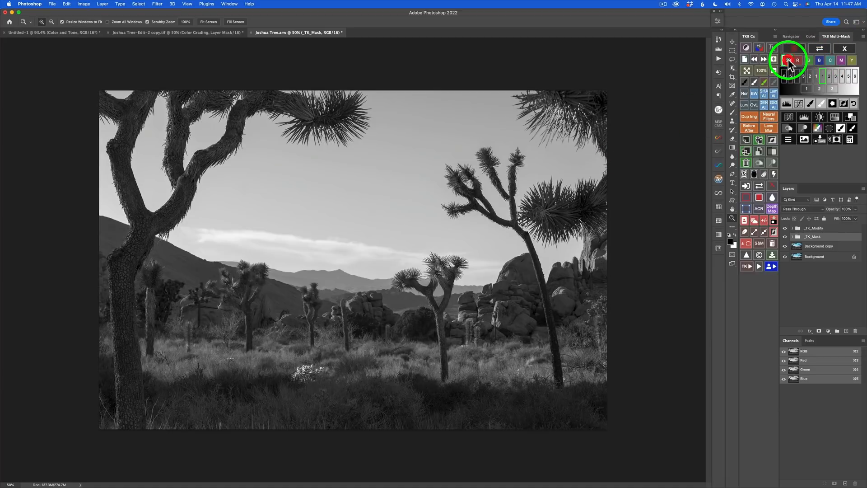
left_click(819, 61)
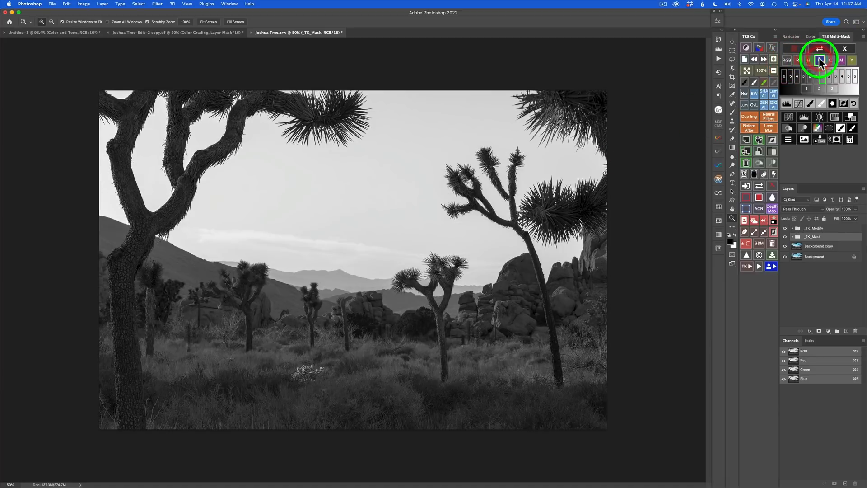
- Modify the mask with Levels, setting the white input to 162 and darkening the midtones to isolate the sky
left_click(787, 102)
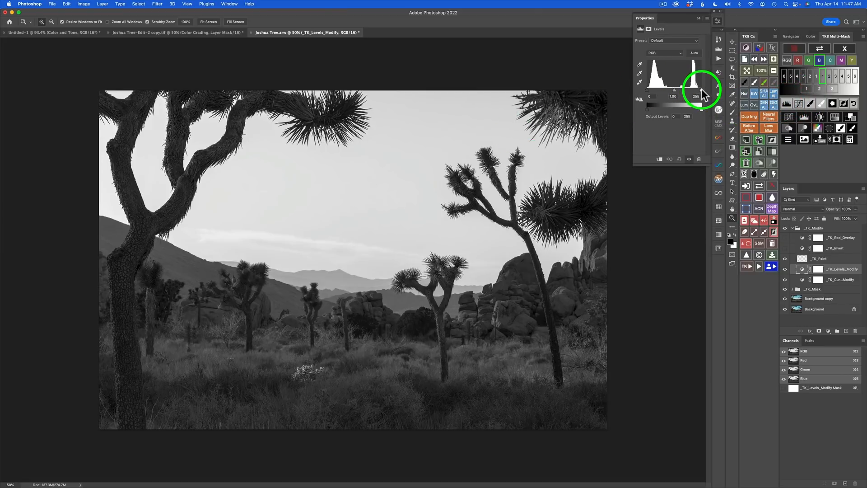
mouse_move(701, 89)
left_mouse_down()
mouse_move(672, 87)
mouse_move(687, 88)
left_mouse_up()
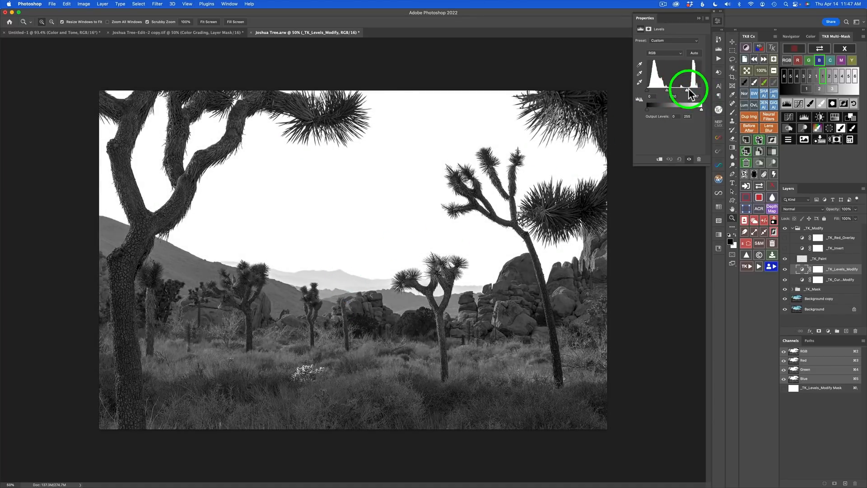
mouse_move(687, 89)
left_mouse_down()
mouse_move(669, 90)
mouse_move(679, 91)
left_mouse_up()
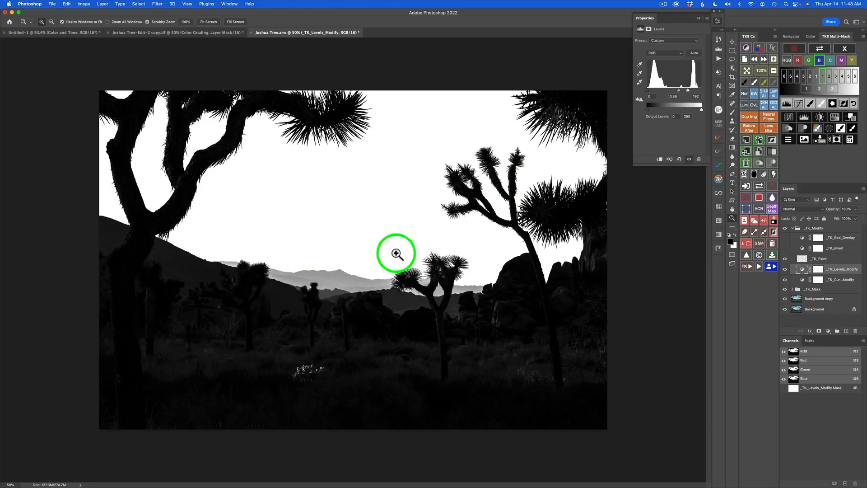
left_click_drag(678, 91, 677, 90)
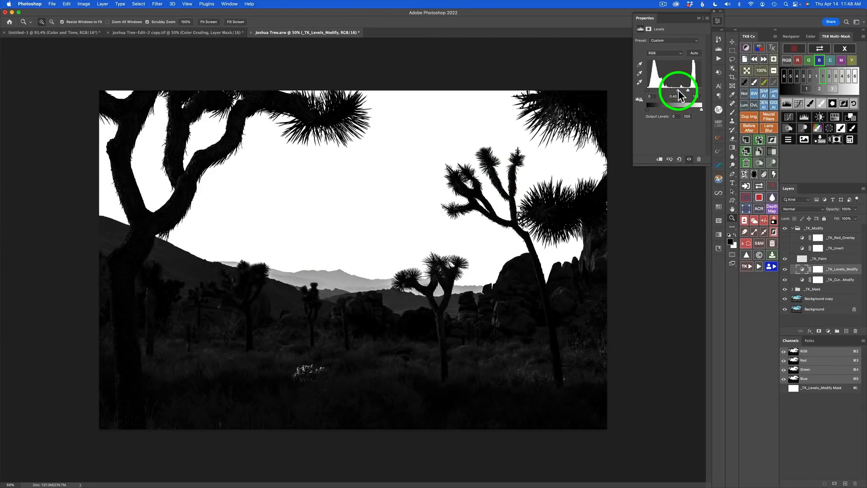
- Output the mask to a Color Grading adjustment layer and check its layer mask in black and white
left_click(852, 119)
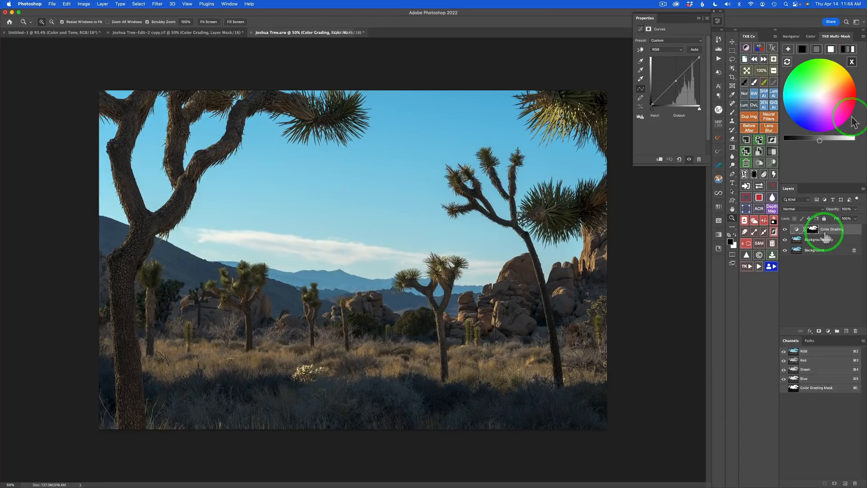
left_click(811, 229)
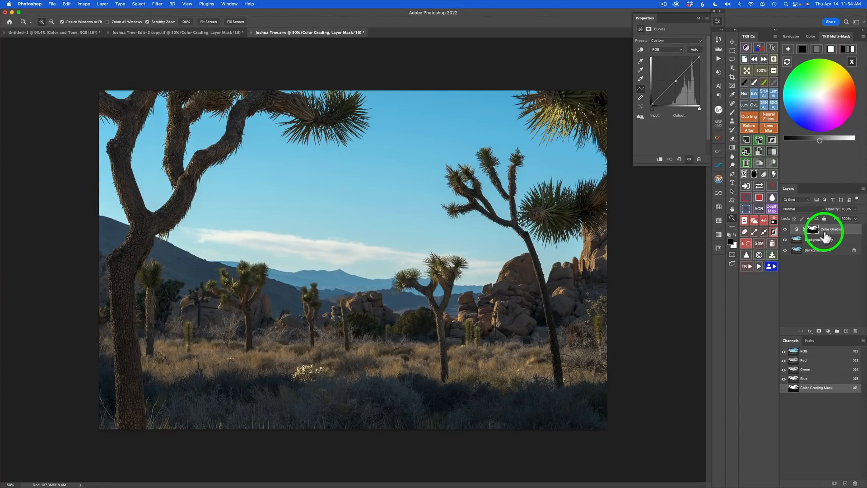
left_click(760, 186)
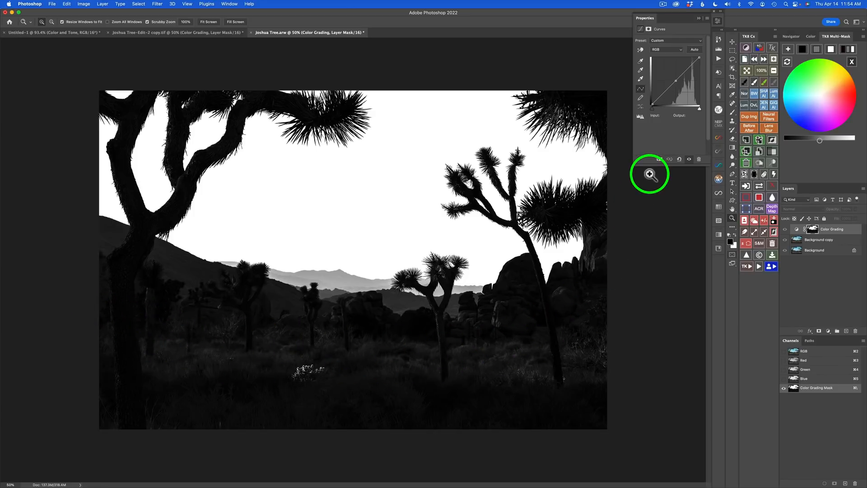
left_click(761, 186)
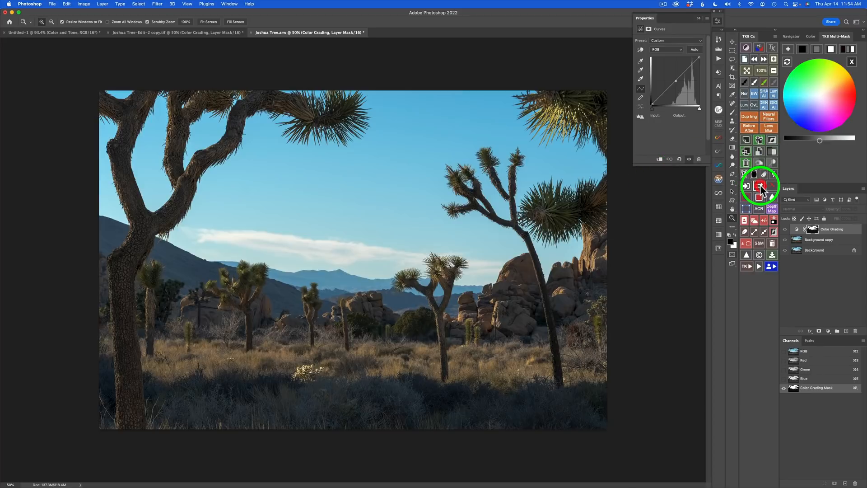
- Darken the sky's midtone brightness on the Color Grading layer and compare the photo with and without it
left_click(818, 49)
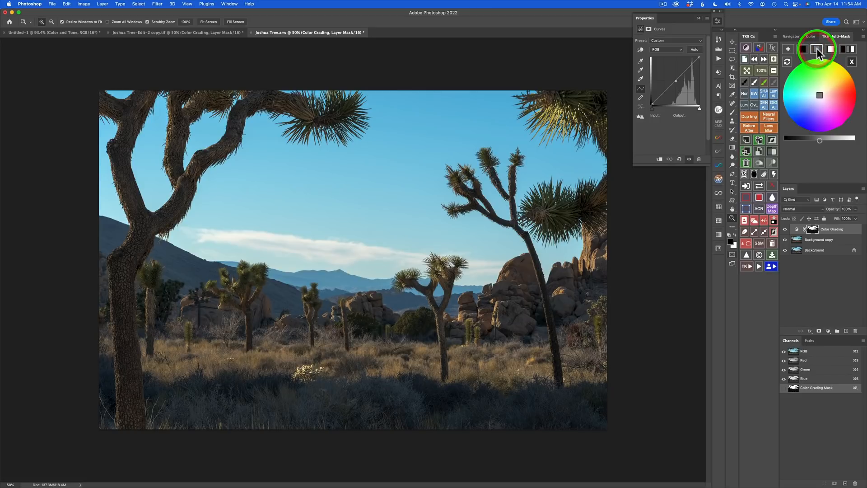
left_click(815, 147)
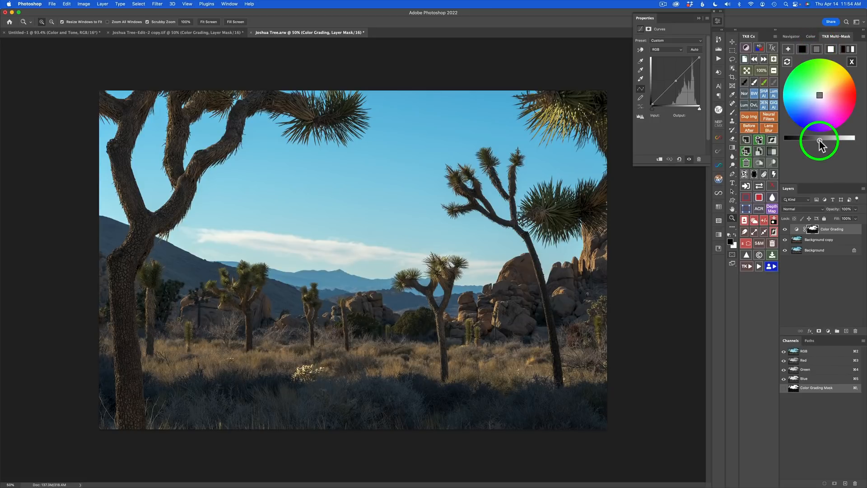
mouse_move(818, 140)
left_mouse_down()
mouse_move(791, 141)
mouse_move(805, 140)
left_mouse_up()
left_click(803, 139)
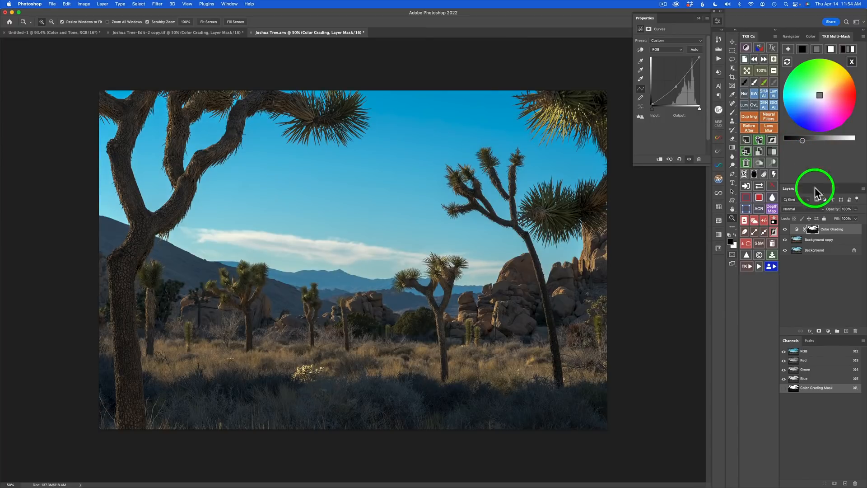
left_click(785, 230)
left_click(785, 229)
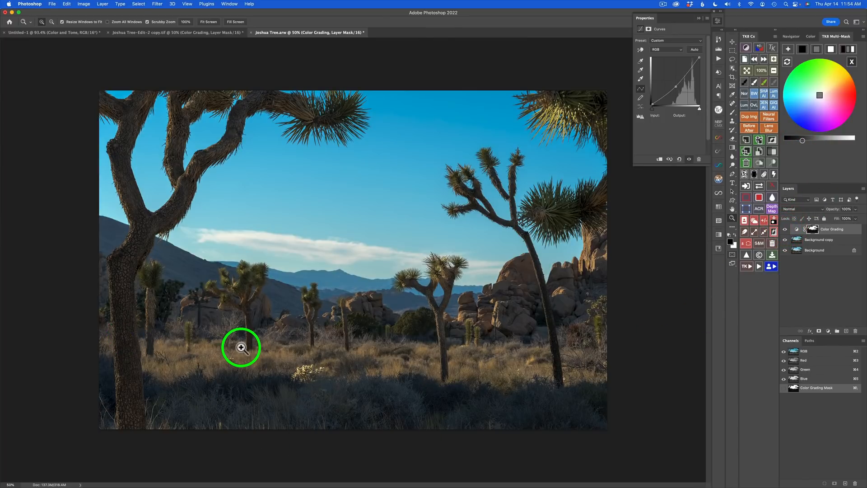
- Paint the desert foreground black on the Color Grading layer's mask with a large brush, and compare the photo with and without the layer
left_click(852, 61)
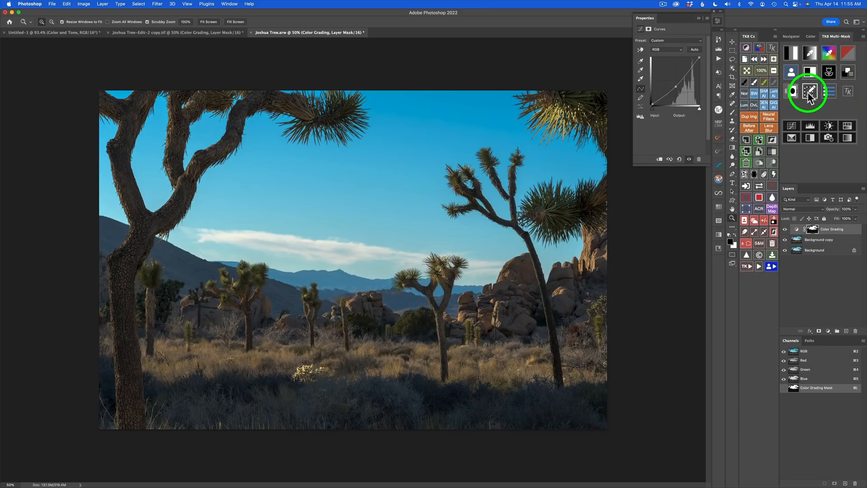
left_click(791, 92)
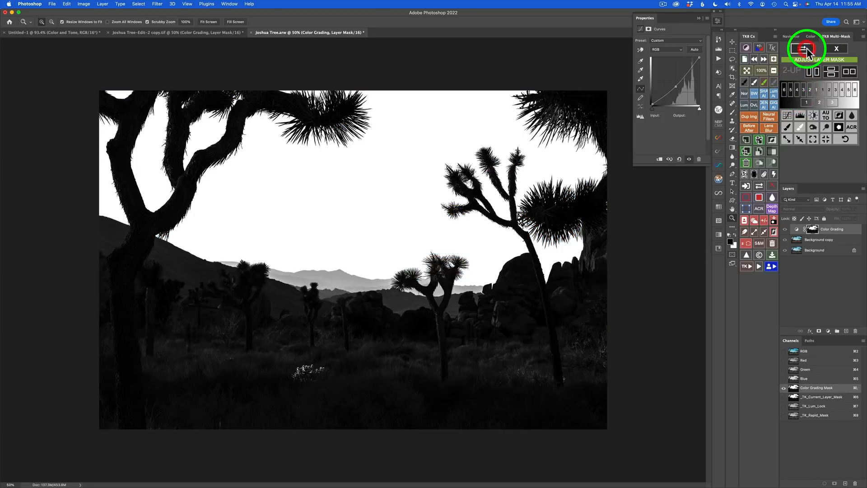
left_click(803, 49)
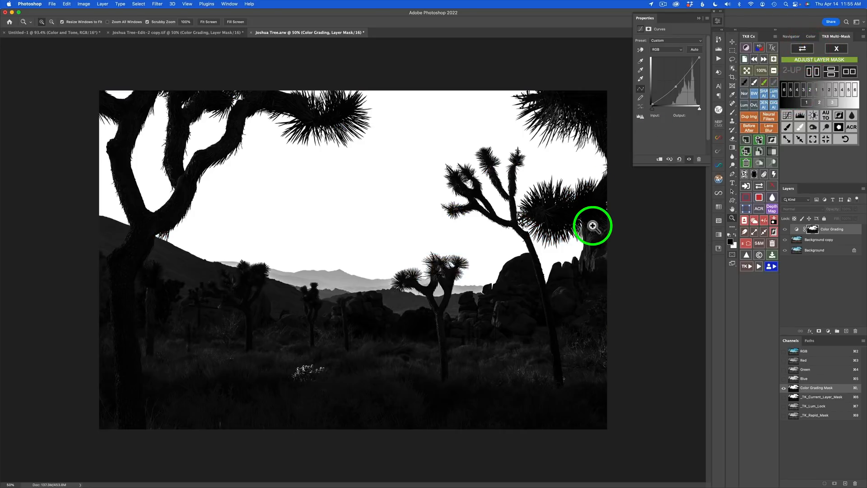
left_click(789, 130)
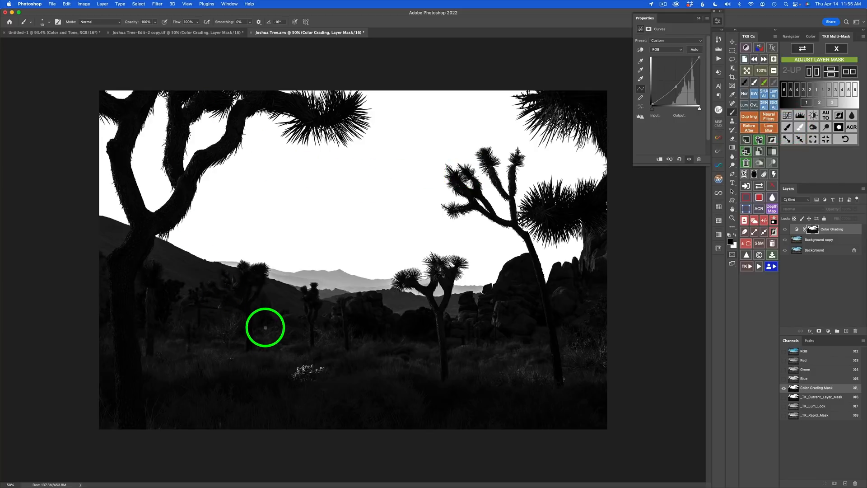
mouse_move(275, 323)
left_mouse_down()
mouse_move(344, 331)
mouse_move(341, 430)
mouse_move(355, 199)
left_mouse_up()
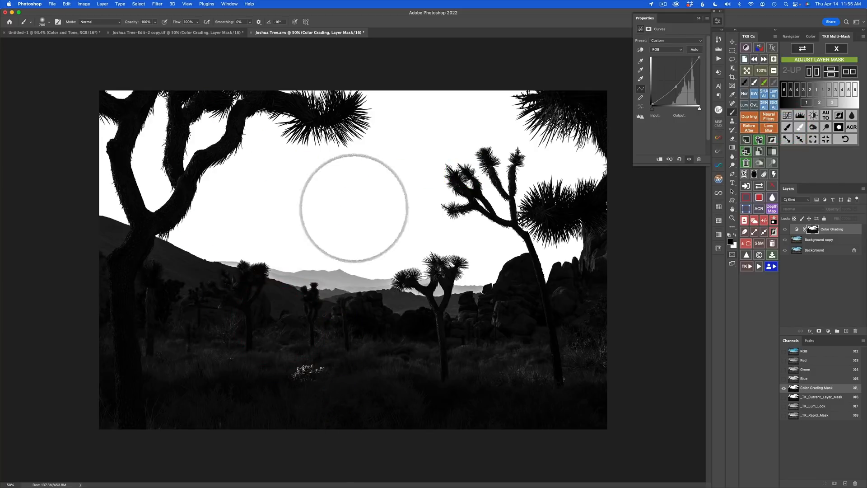
left_click_drag(282, 368, 345, 379)
mouse_move(113, 368)
left_mouse_down()
mouse_move(232, 368)
mouse_move(427, 392)
left_mouse_up()
mouse_move(434, 398)
left_mouse_down()
mouse_move(649, 317)
mouse_move(603, 349)
mouse_move(266, 302)
mouse_move(455, 302)
mouse_move(586, 340)
mouse_move(598, 333)
mouse_move(539, 356)
mouse_move(590, 331)
mouse_move(550, 347)
mouse_move(418, 368)
mouse_move(304, 366)
mouse_move(136, 321)
mouse_move(67, 284)
mouse_move(160, 333)
mouse_move(302, 374)
mouse_move(485, 378)
mouse_move(616, 331)
mouse_move(636, 310)
mouse_move(536, 383)
mouse_move(453, 407)
mouse_move(148, 418)
left_mouse_up()
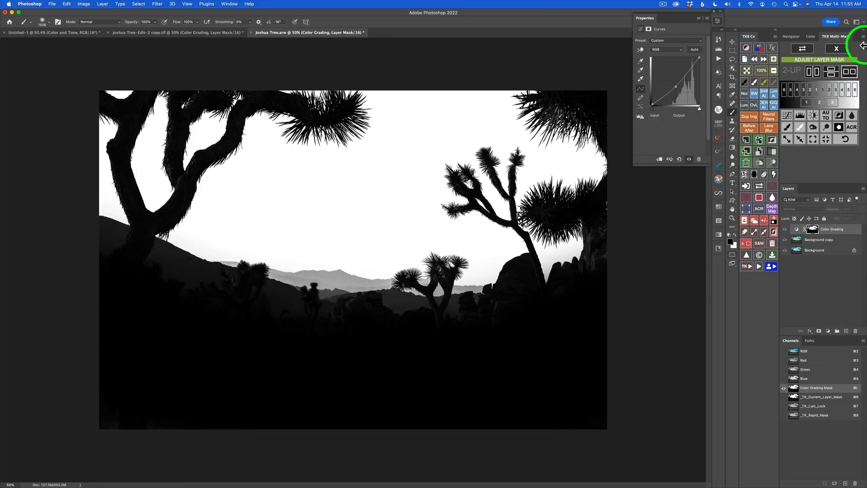
left_click(803, 48)
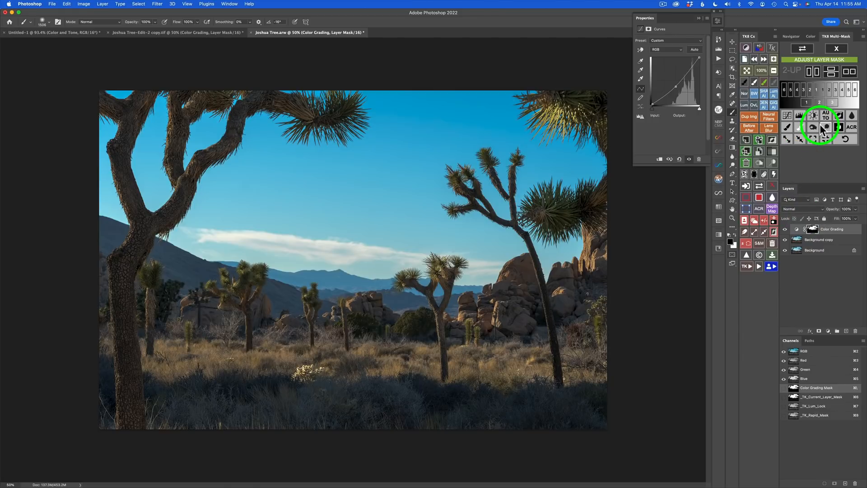
left_click(840, 48)
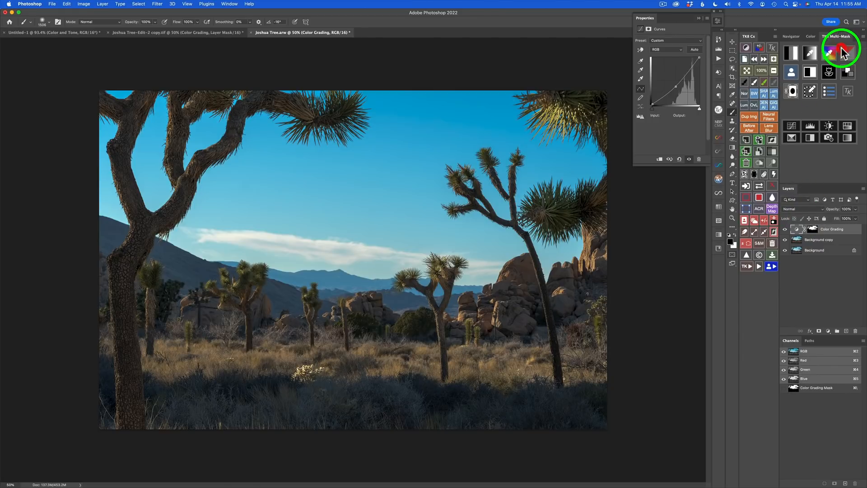
left_click(785, 230)
left_click(786, 230)
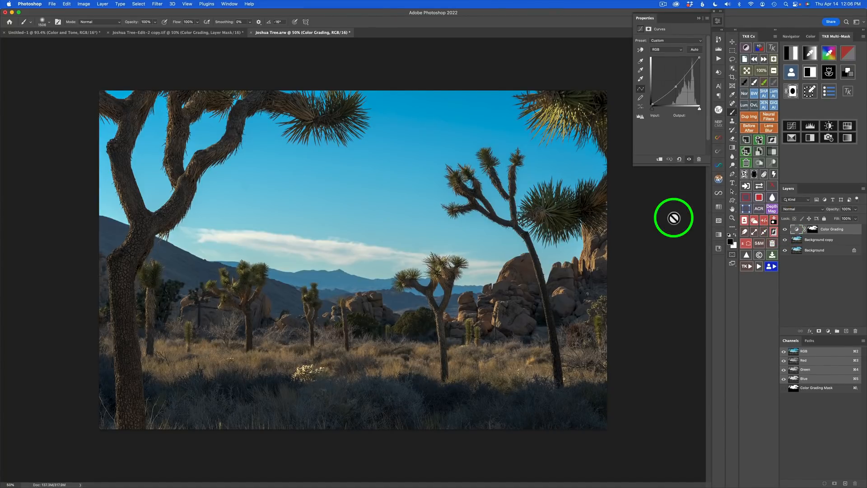
- Create a Darks-3 luminosity mask and base it on the blue channel after comparing it with the RGB version
key("v")
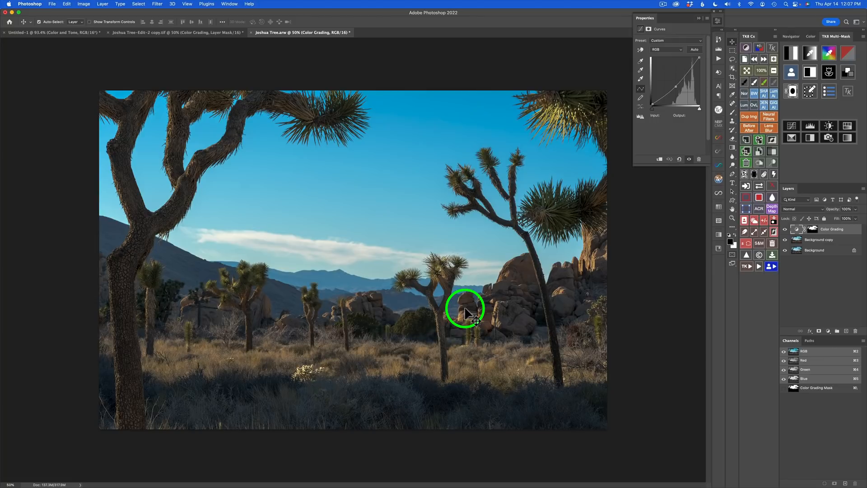
left_click(795, 52)
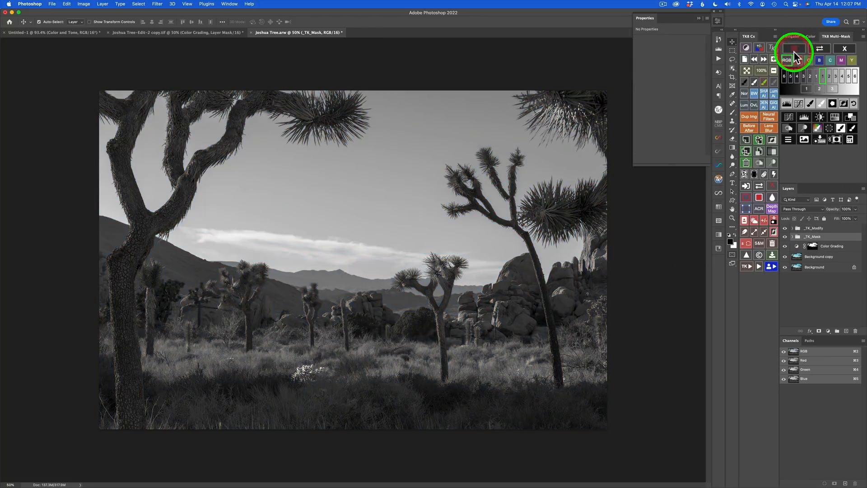
left_click(816, 75)
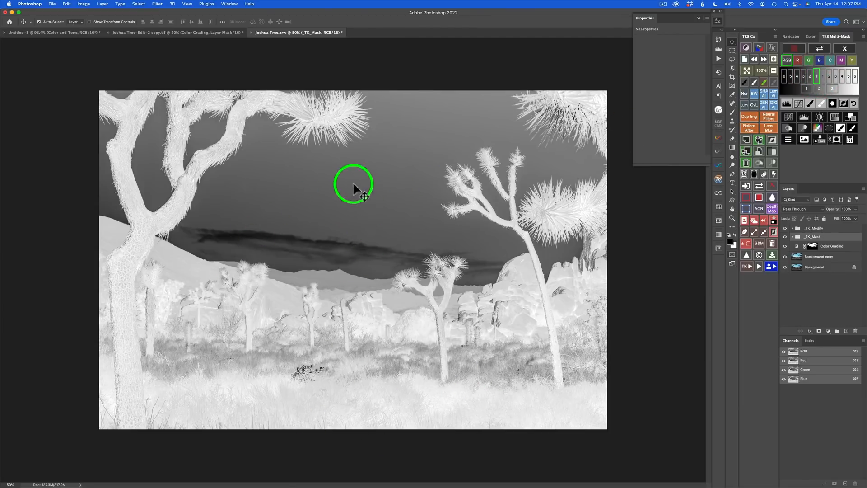
left_click(810, 77)
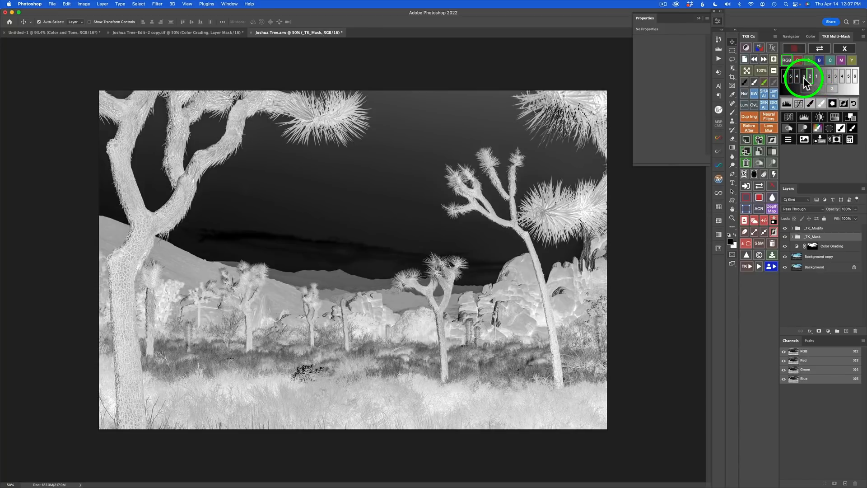
left_click(803, 78)
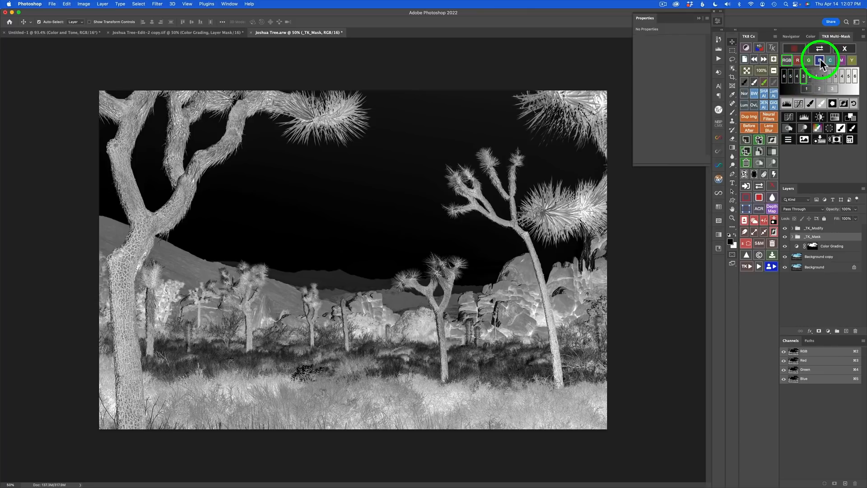
left_click(820, 59)
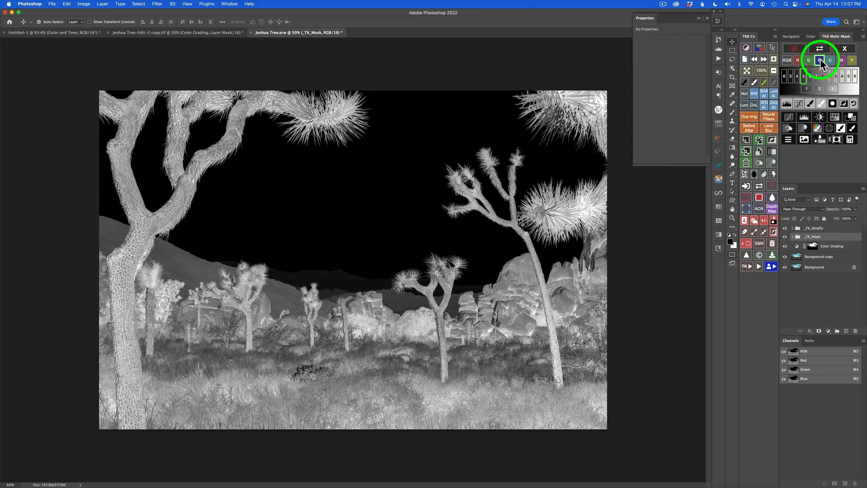
left_click(786, 60)
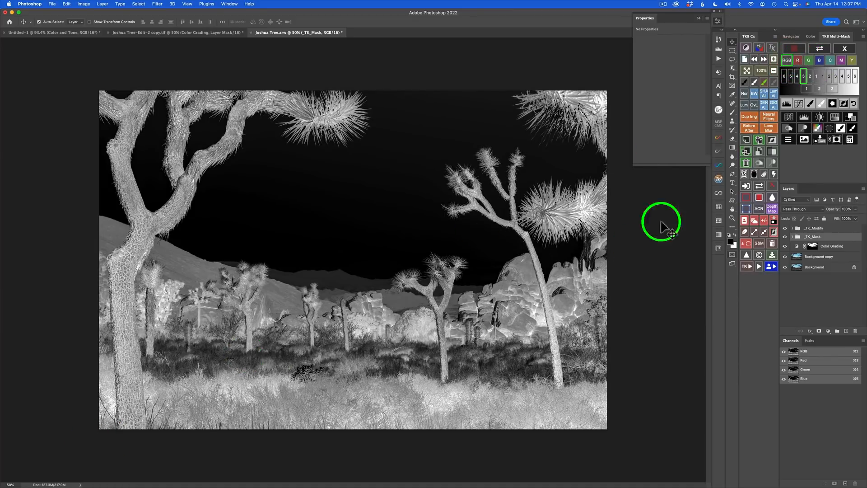
left_click(818, 62)
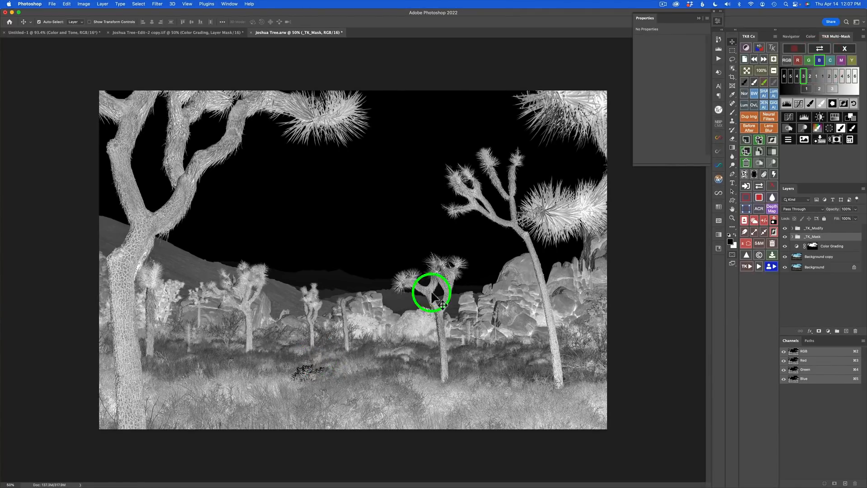
- Modify the mask with Levels, setting the white input to 198 and darkening the midtones, and output it to a Color Grading layer
left_click(787, 104)
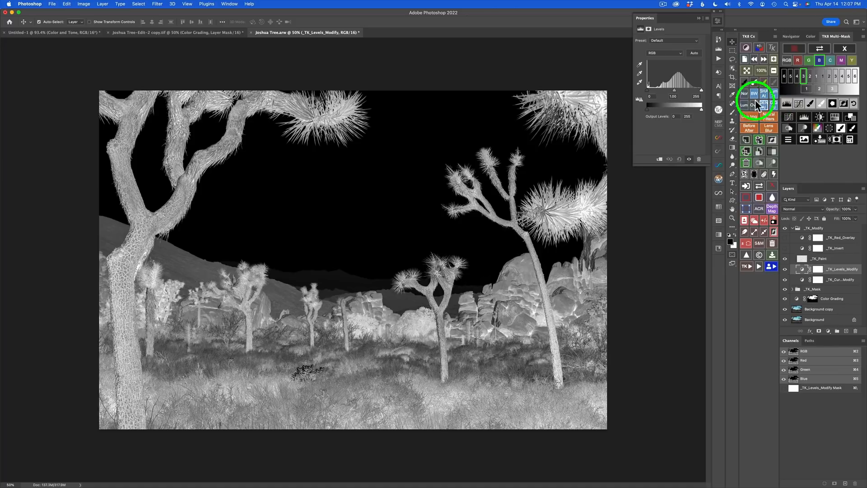
left_click_drag(700, 88, 690, 91)
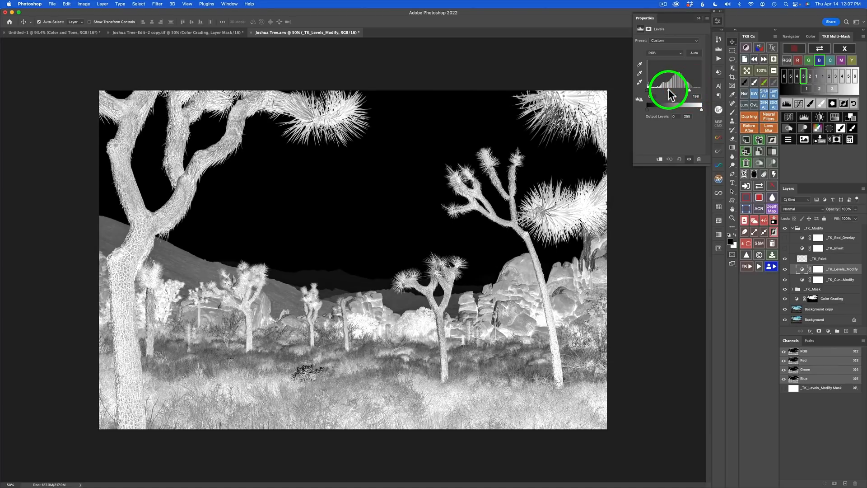
left_click_drag(669, 90, 671, 89)
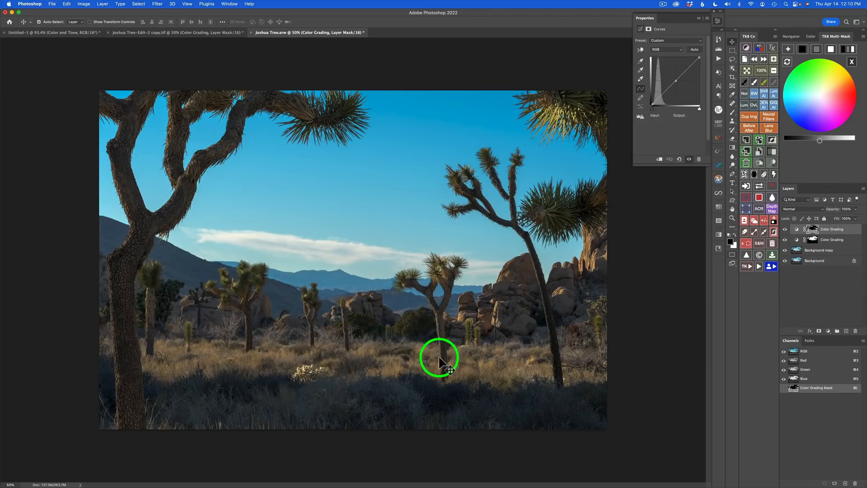
- Brighten the midtones of the darks-masked Color Grading layer, tint them slightly towards yellow, and compare the photo with and without it
left_click(817, 48)
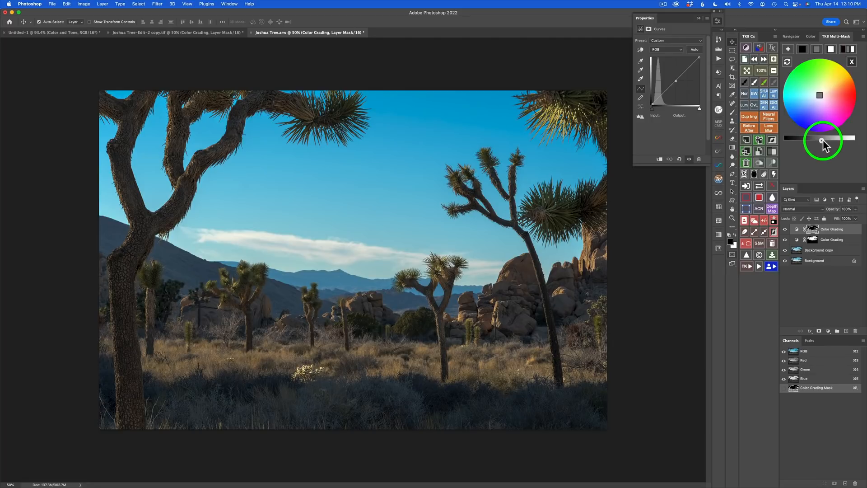
left_click_drag(829, 141, 833, 140)
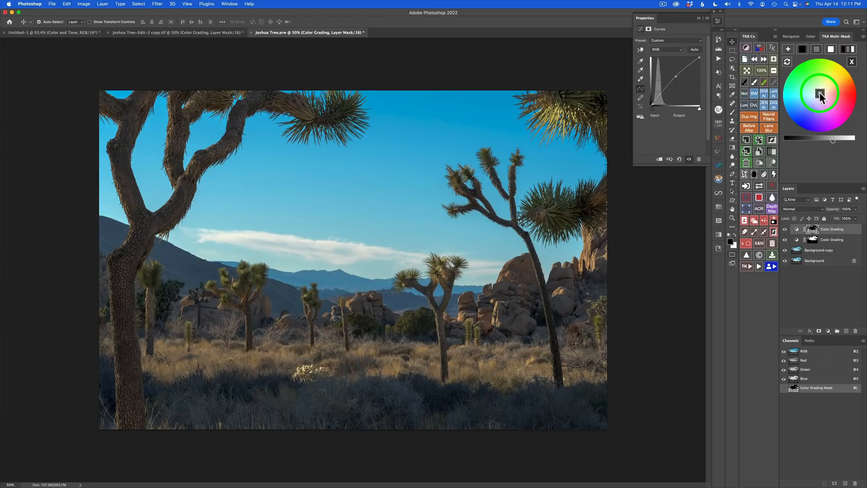
left_click_drag(820, 89, 825, 88)
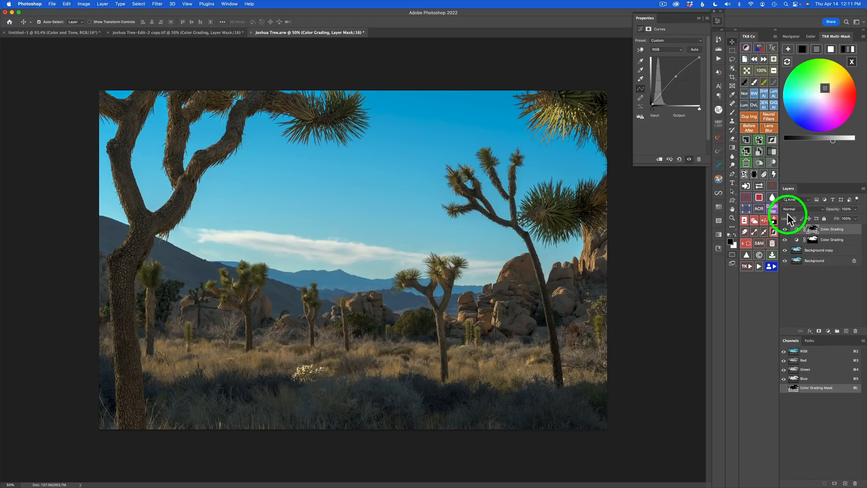
left_click(786, 229)
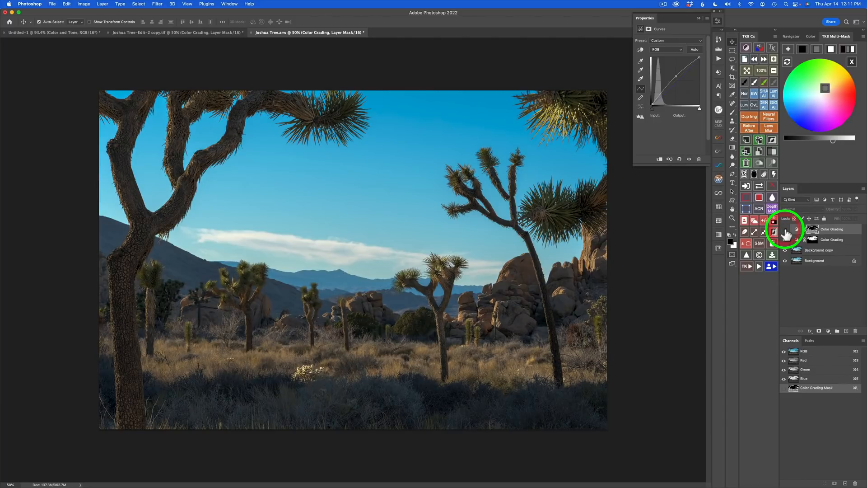
left_click(786, 230)
left_click(785, 229)
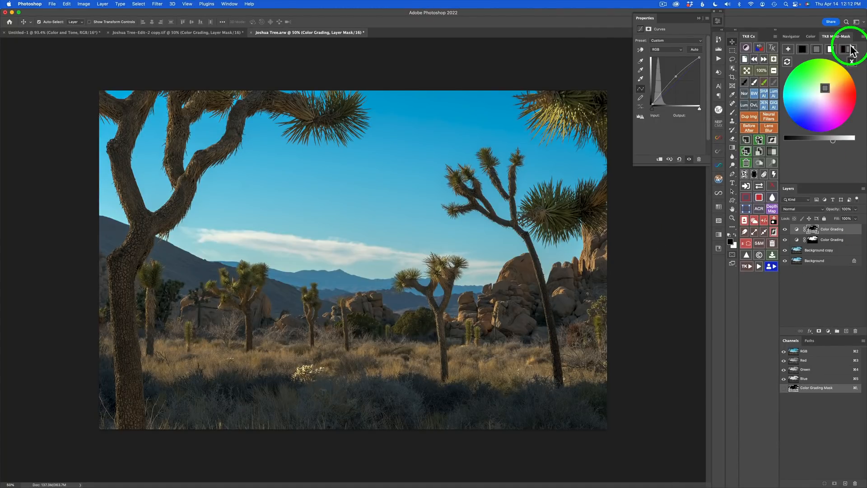
- Create a Midtones-3 luminosity mask and output it to a third Color Grading layer
left_click(851, 61)
left_click(792, 51)
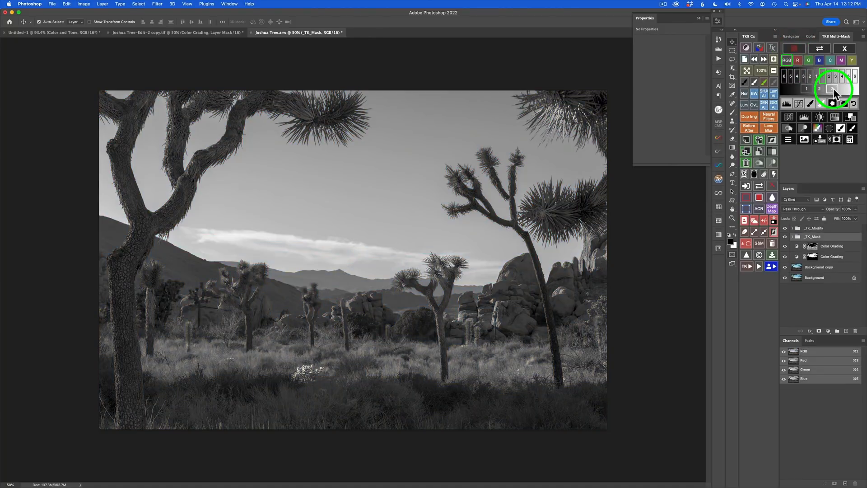
left_click(833, 88)
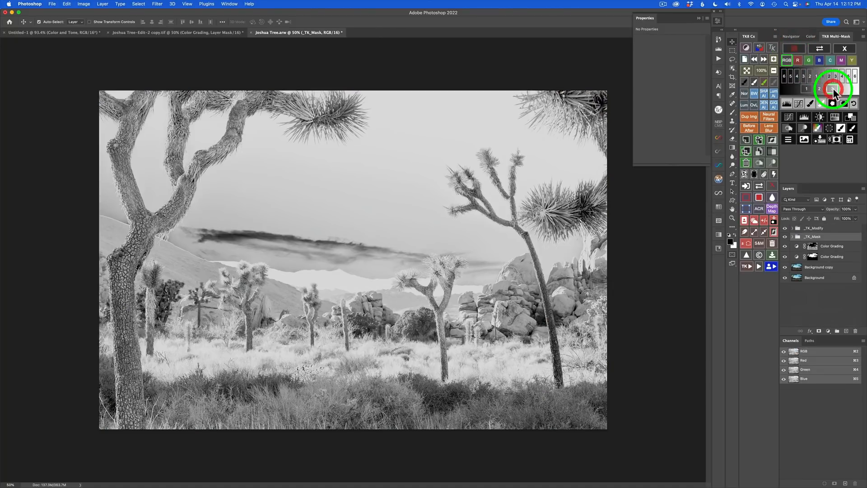
left_click(851, 118)
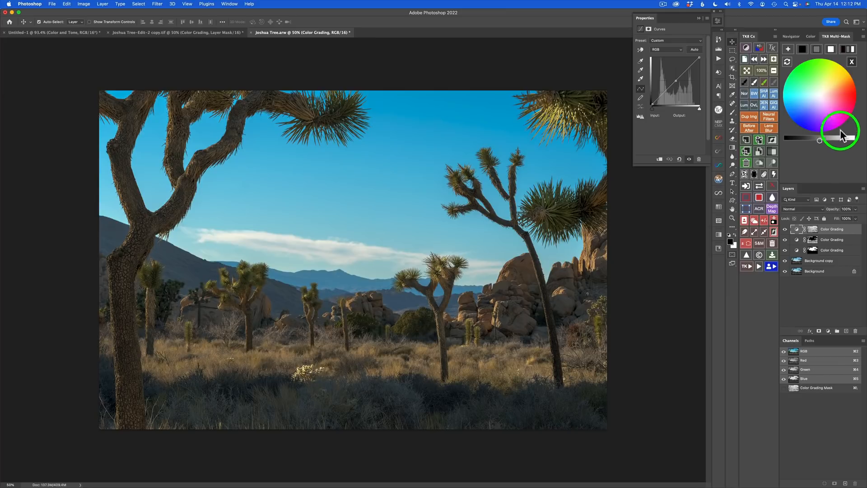
- Darken the shadows and brighten the highlights on the midtones-masked Color Grading layer
left_click(804, 49)
left_click(820, 140)
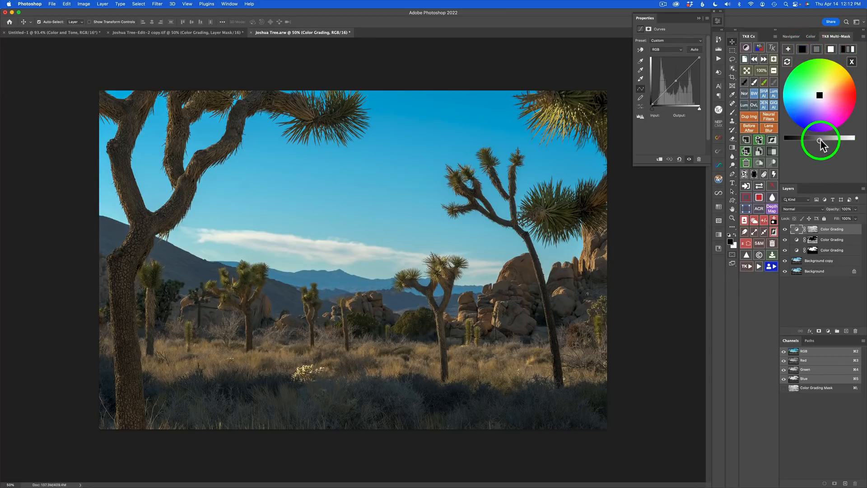
left_click_drag(812, 140, 814, 140)
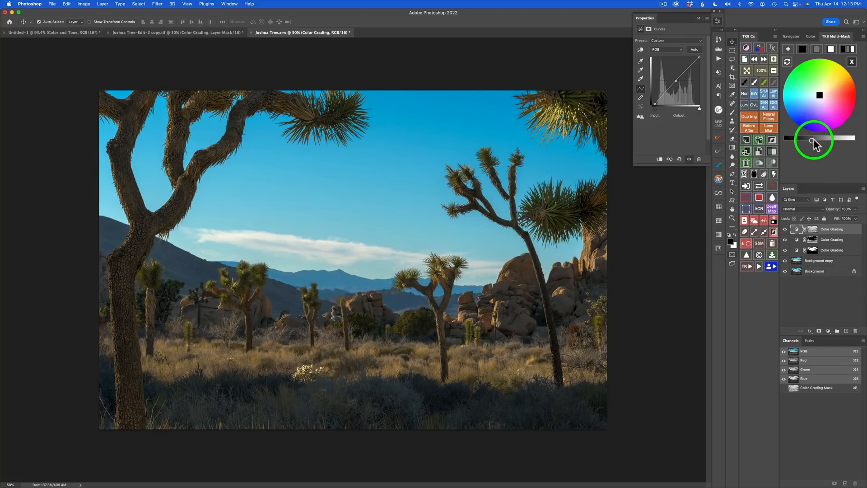
left_click(831, 48)
left_click(820, 147)
left_click_drag(820, 140, 835, 142)
left_click(825, 114)
- Brighten the midtones on the midtones-masked Color Grading layer and compare the photo with and without it
left_click(817, 48)
left_click(821, 140)
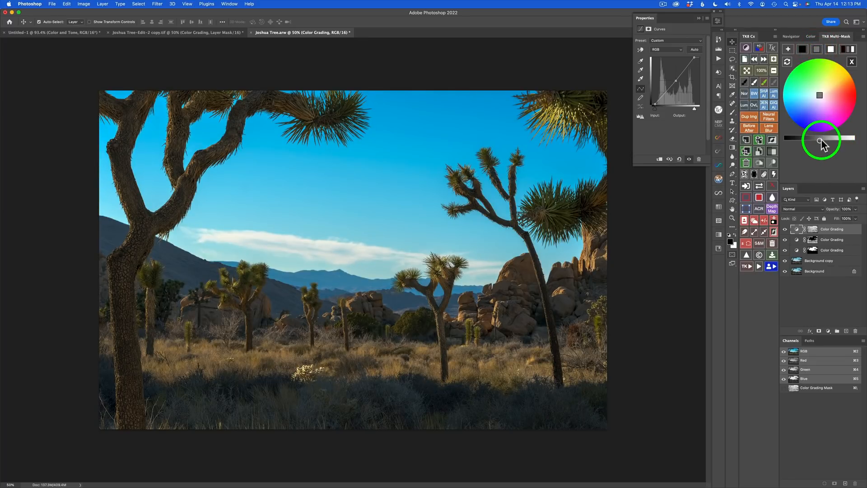
left_click_drag(820, 141, 829, 140)
left_click(788, 228)
left_click_drag(788, 228, 787, 233)
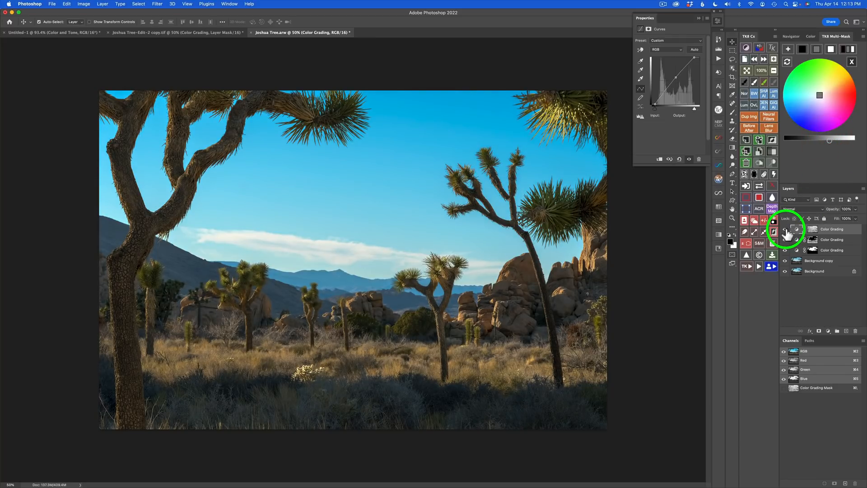
left_click(786, 229)
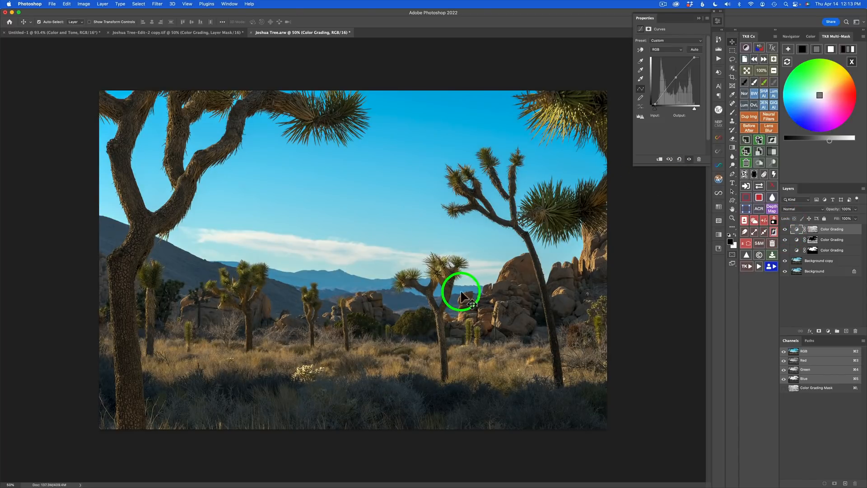
left_click(785, 229)
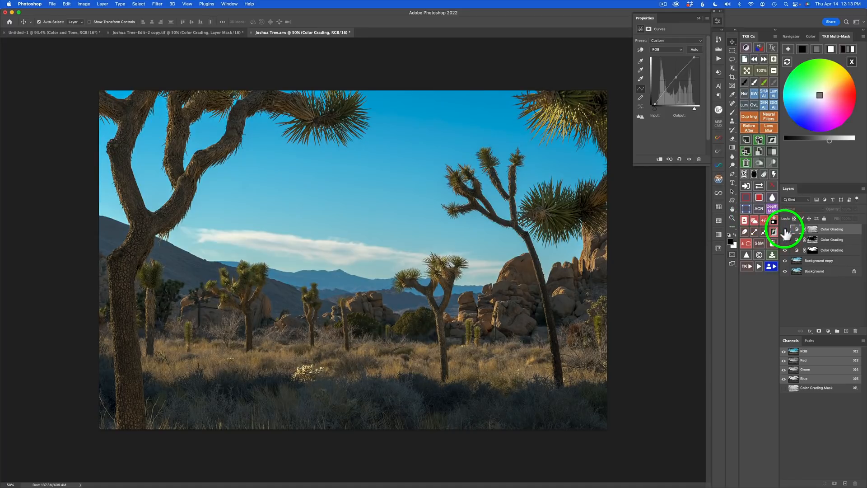
left_click(785, 229)
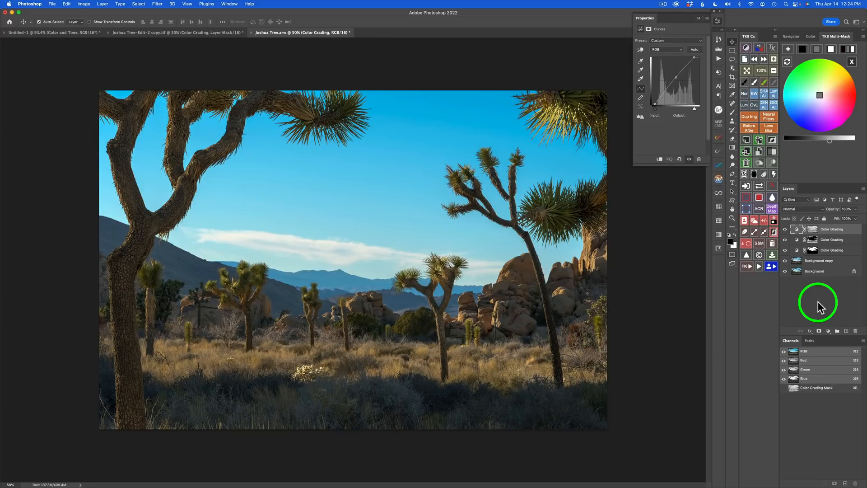
- Run the Smart Orton action on the photo with a Gaussian Blur radius of 10.0 pixels
left_click(748, 267)
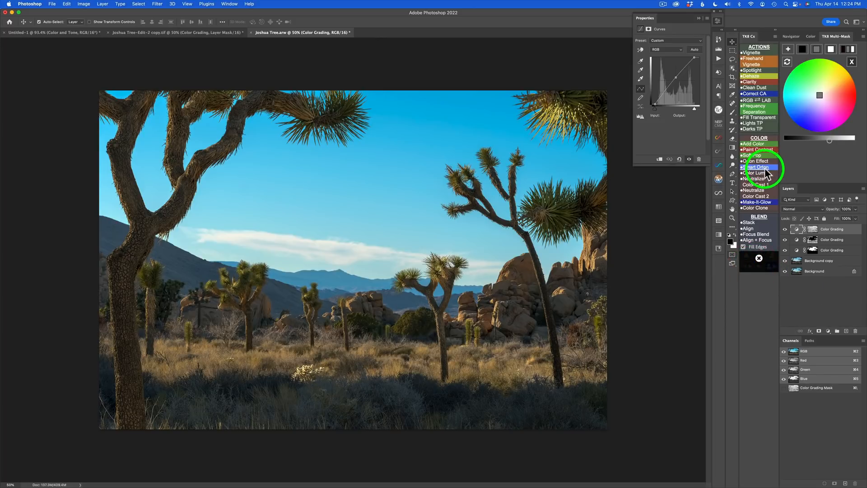
left_click(758, 167)
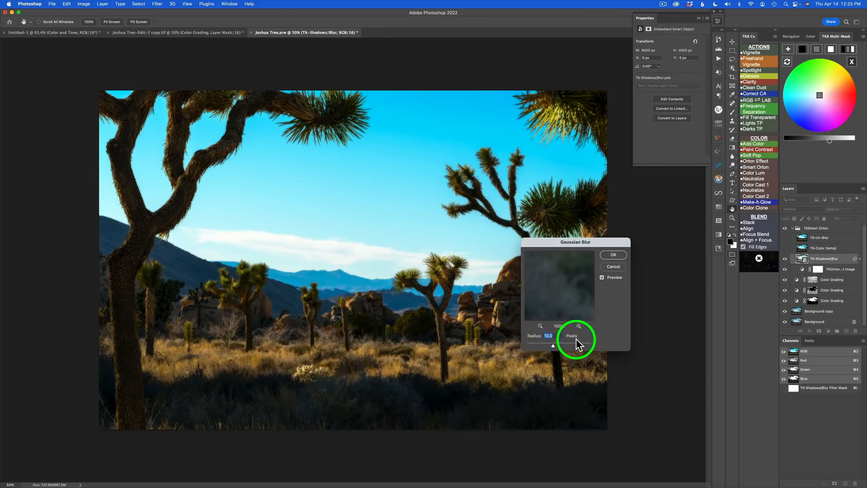
left_click(619, 256)
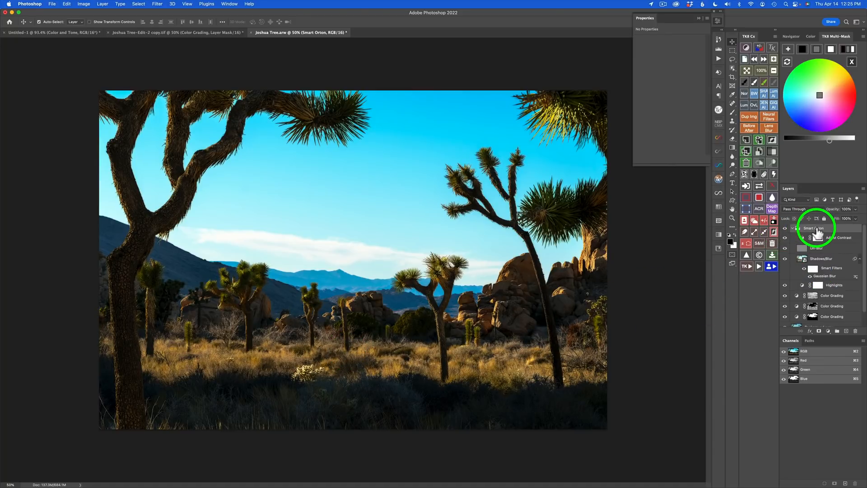
- Add a black mask to the Smart Orton group and fill it with a Midtones-3 luminosity mask
left_click(755, 175)
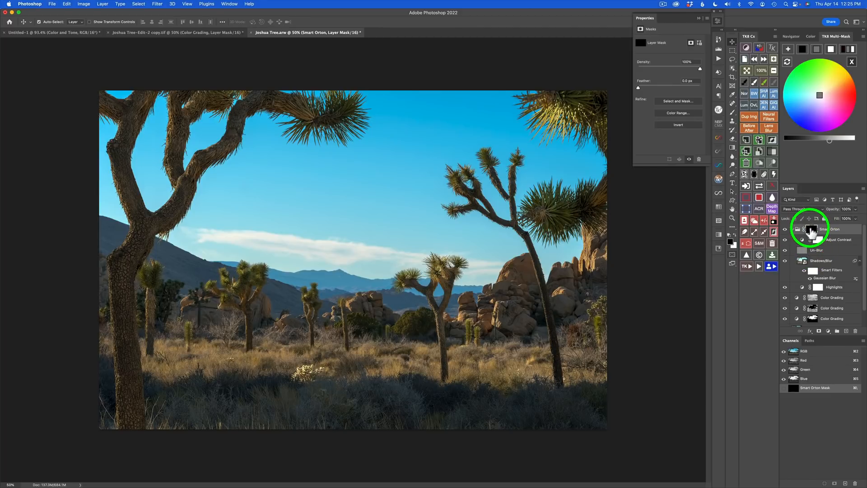
left_click(853, 63)
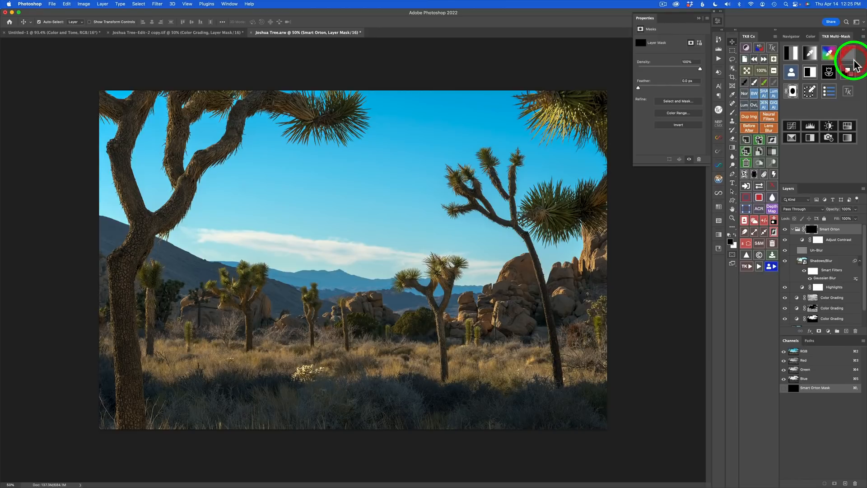
left_click(792, 55)
left_click(834, 89)
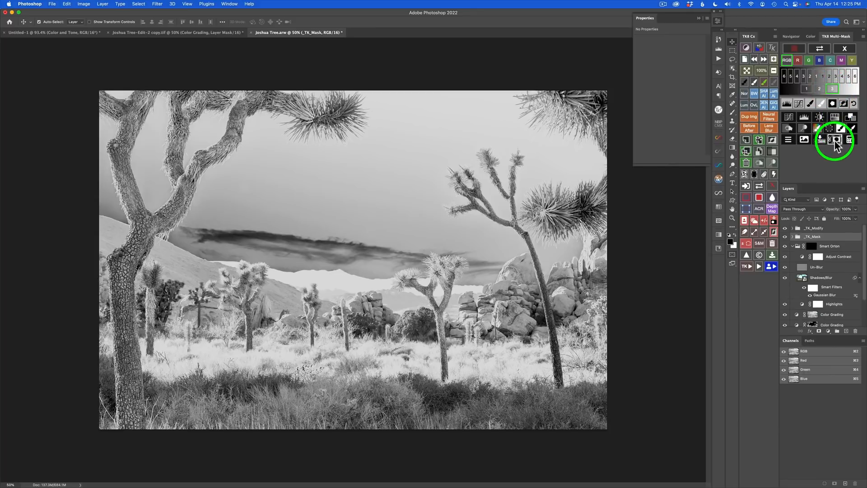
left_click(835, 141)
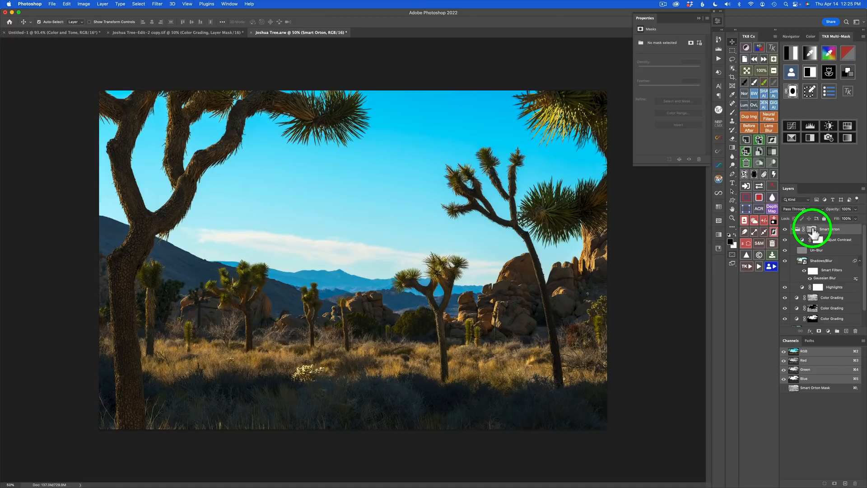
- Compare the photo with and without the Smart Orton group's mask, and with the whole group hidden and shown
left_click(773, 187)
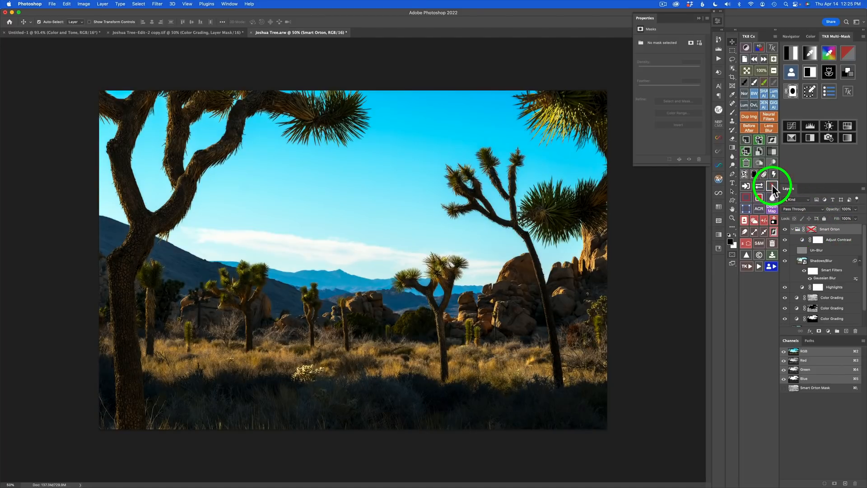
left_click(772, 186)
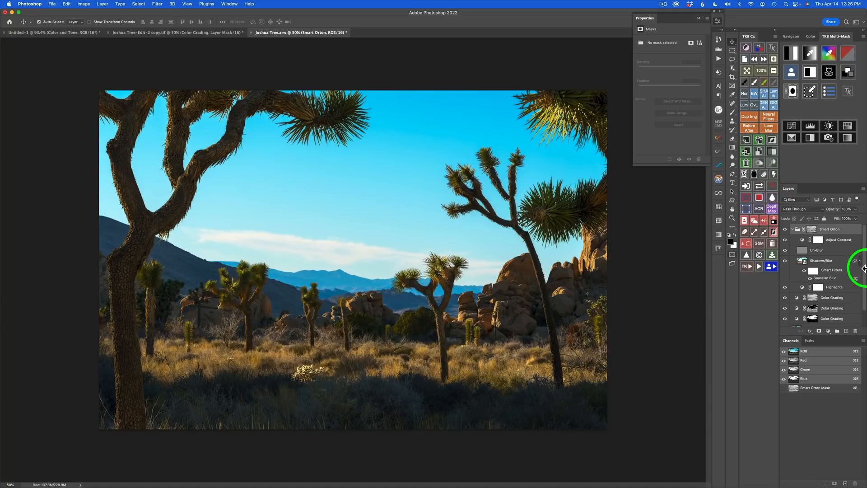
left_click(786, 230)
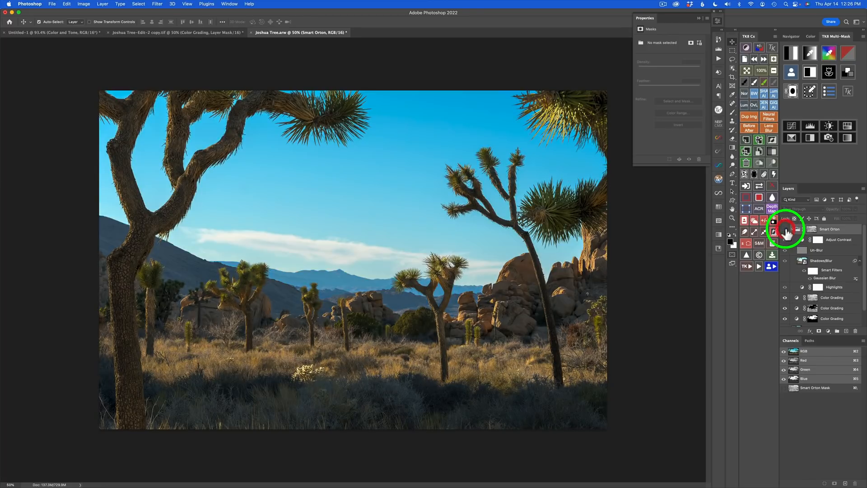
left_click(785, 230)
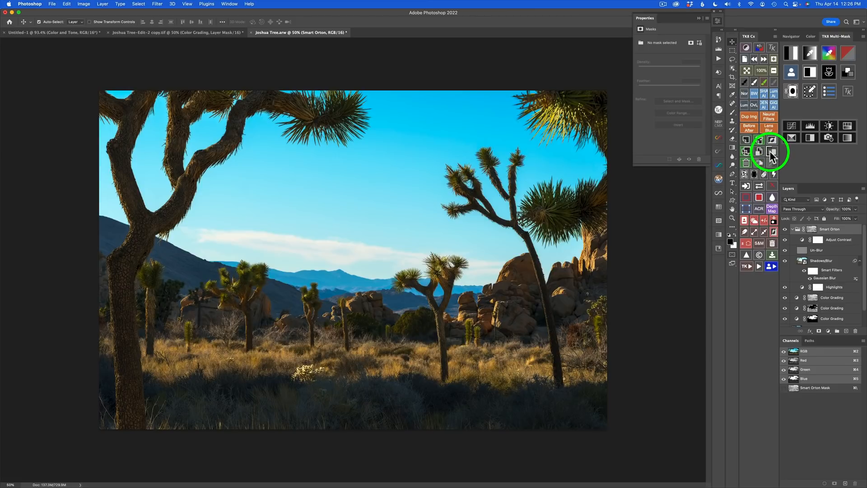
- Nest the Smart Orton group in a black-masked group and paint the effect into the sunlit grass and trees at 50% brush opacity
left_click(770, 152)
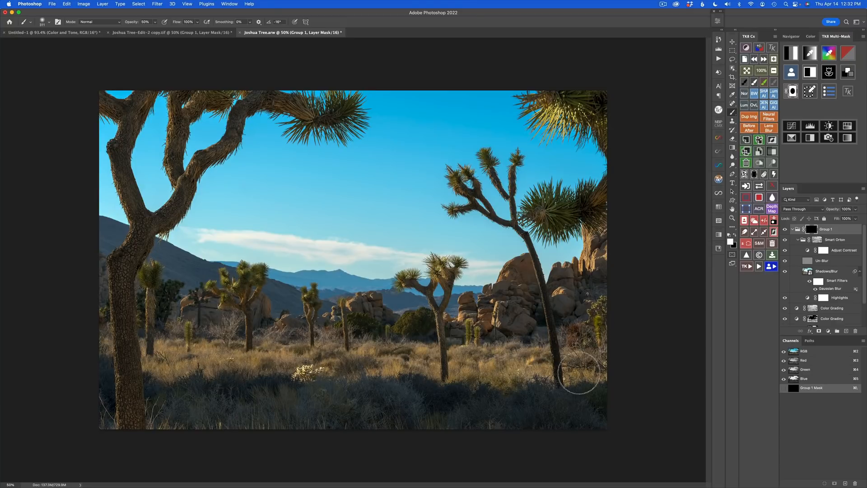
left_click_drag(462, 370, 520, 356)
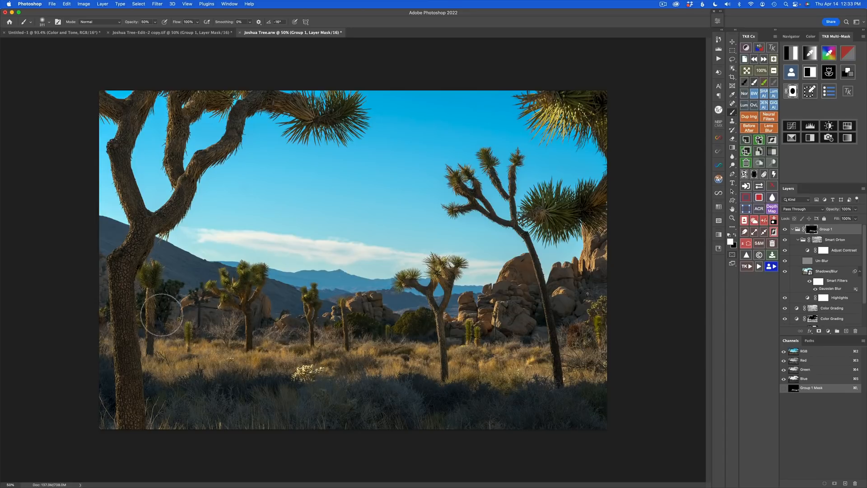
left_click_drag(96, 337, 102, 346)
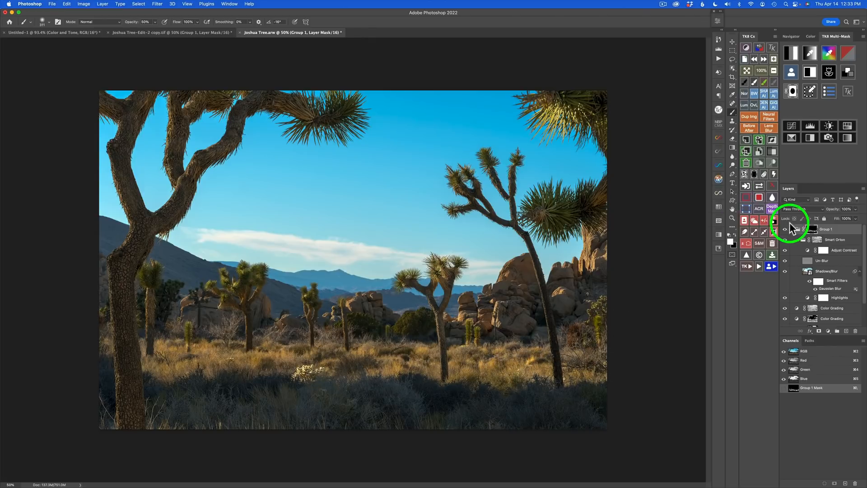
- Compare the photo with and without the painted Orton effect and inspect the outer group's mask
left_click(785, 230)
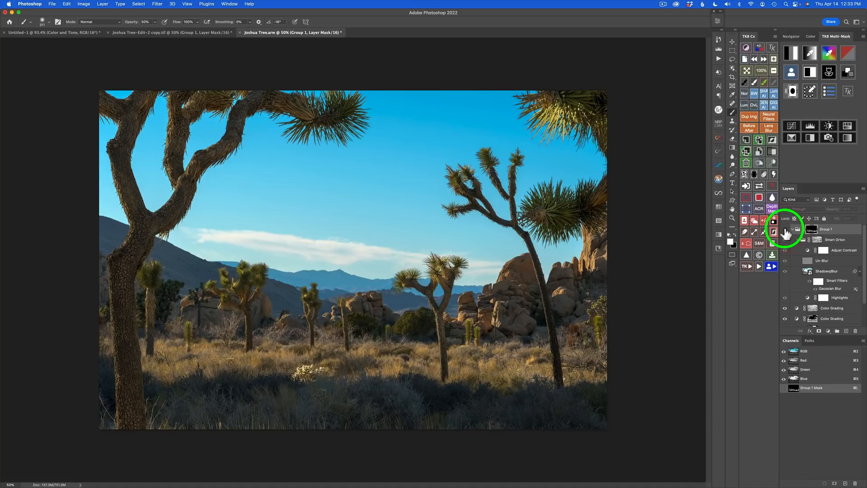
left_click(786, 230)
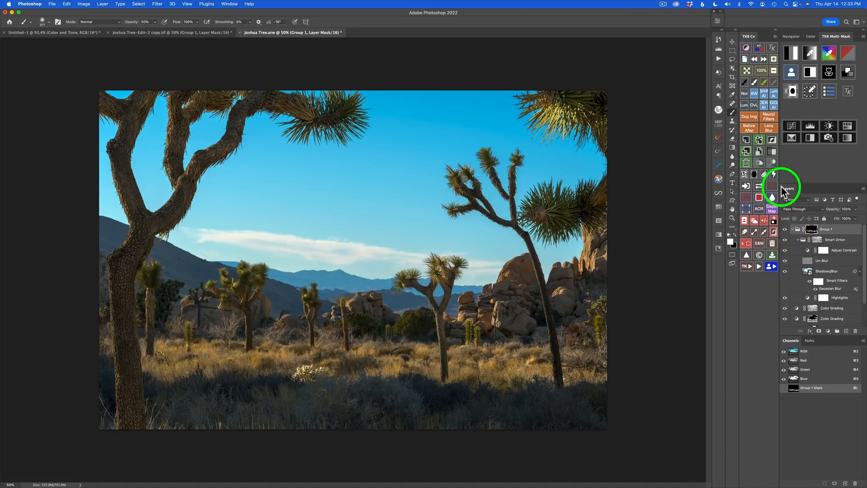
left_click(760, 186)
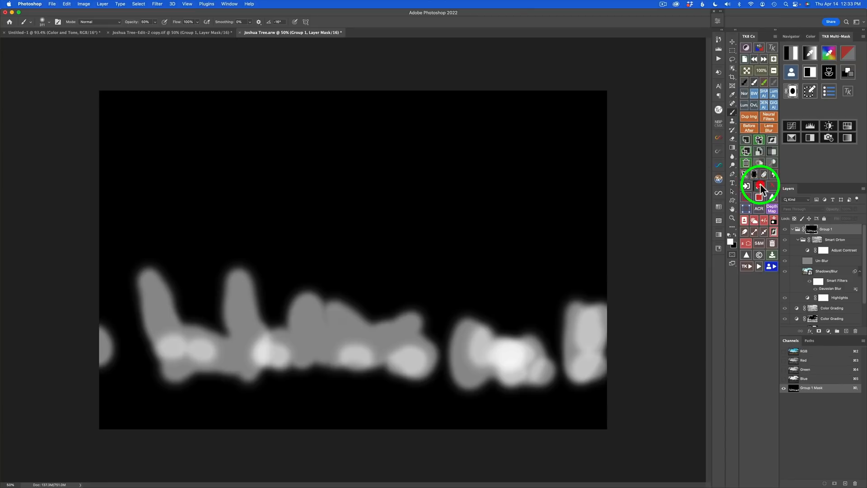
left_click(760, 186)
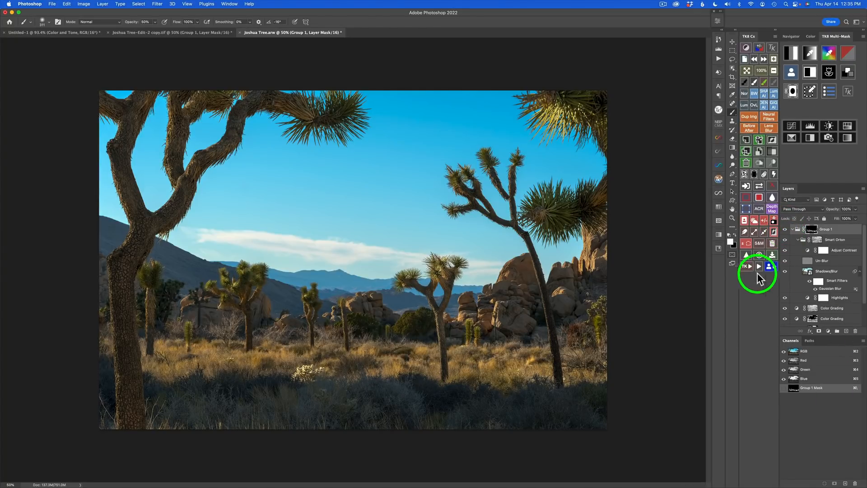
- Run the Add Color action using a warm tan sampled from the sunlit rocks at the photo's right edge
left_click(747, 266)
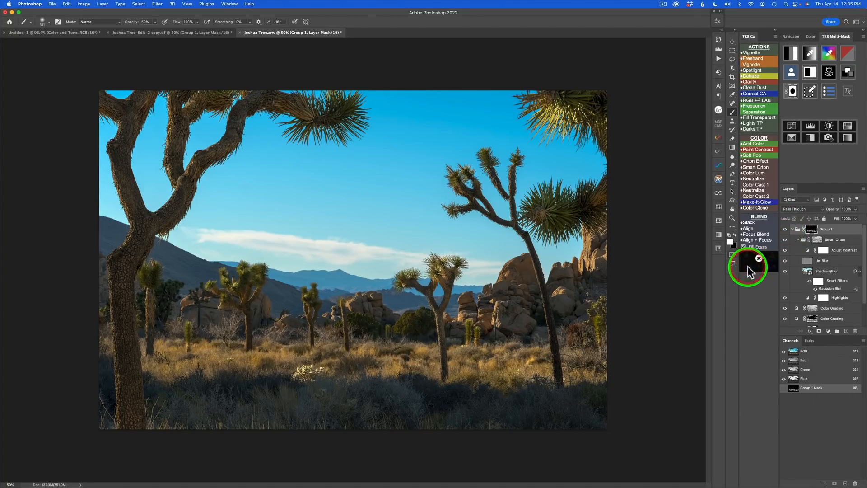
left_click(758, 143)
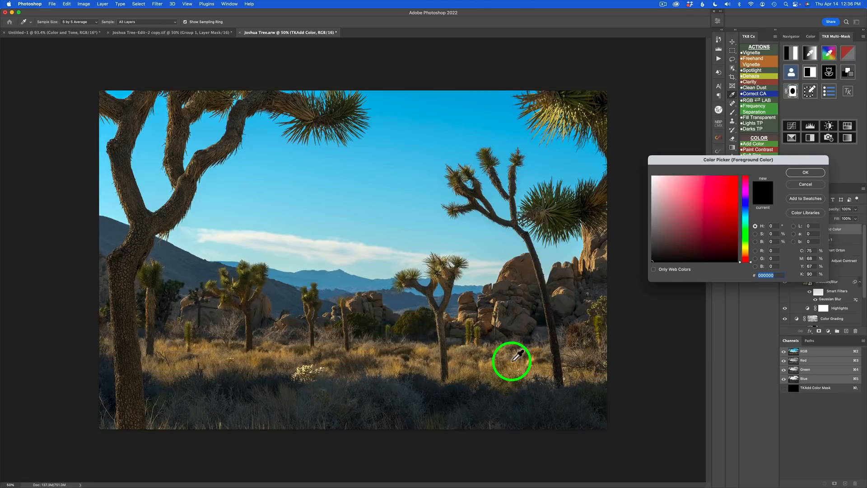
left_click(605, 255)
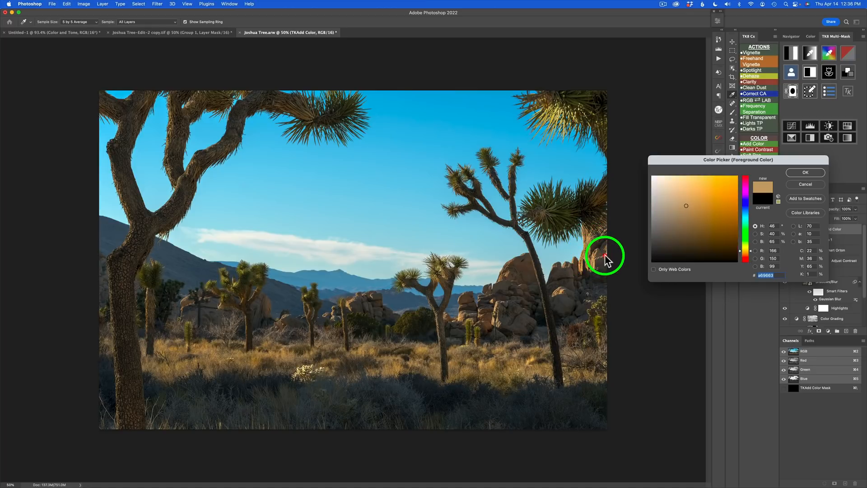
left_click(815, 174)
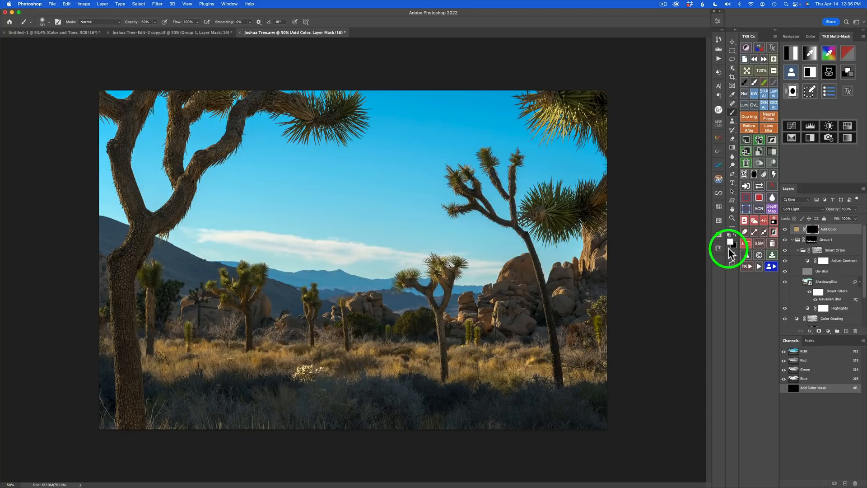
- Paint the warm colour into the Add Color mask across the foreground grass at 30% brush opacity
key("3")
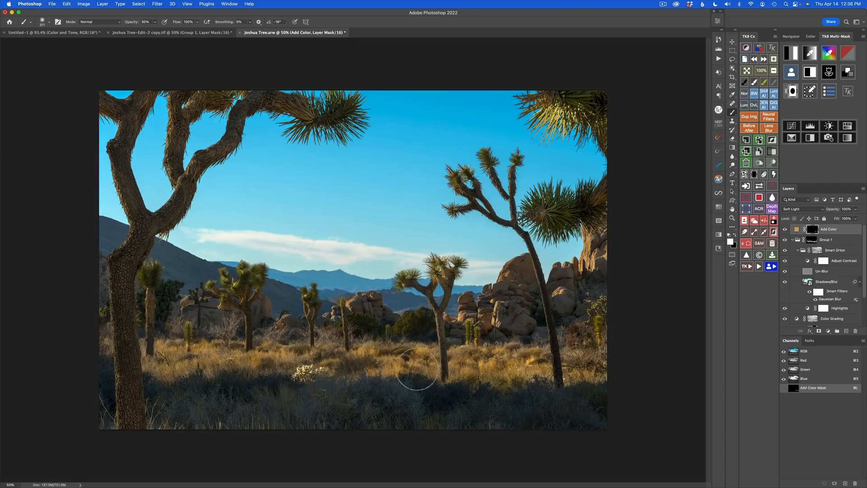
left_click_drag(425, 363, 339, 362)
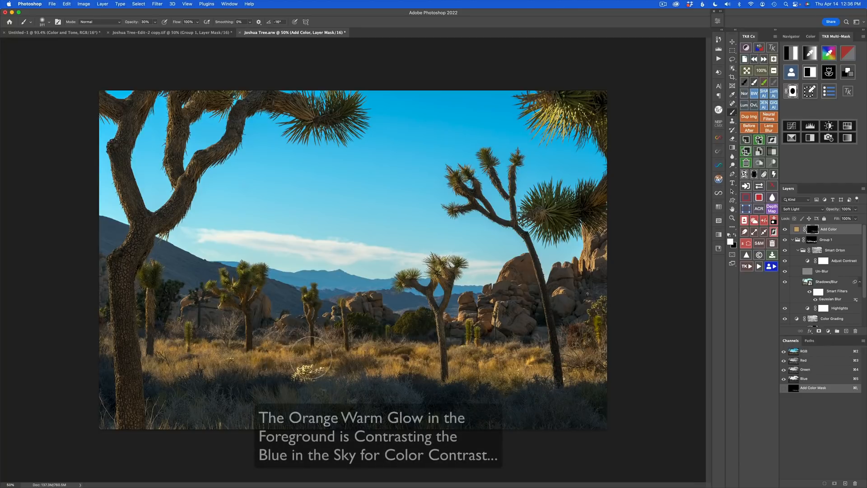
mouse_move(254, 363)
left_mouse_down()
mouse_move(224, 365)
mouse_move(178, 349)
mouse_move(151, 361)
left_mouse_up()
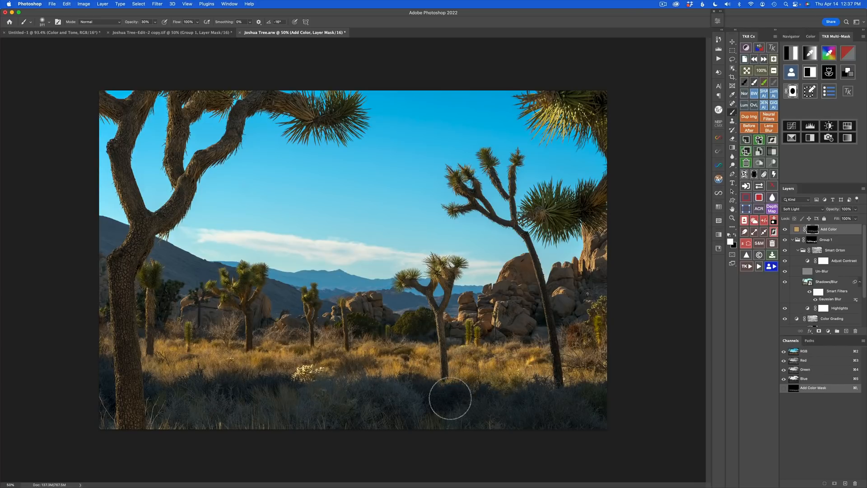
- Compare the photo with and without the Add Color layer and lower that layer's opacity to 87%
left_click(785, 229)
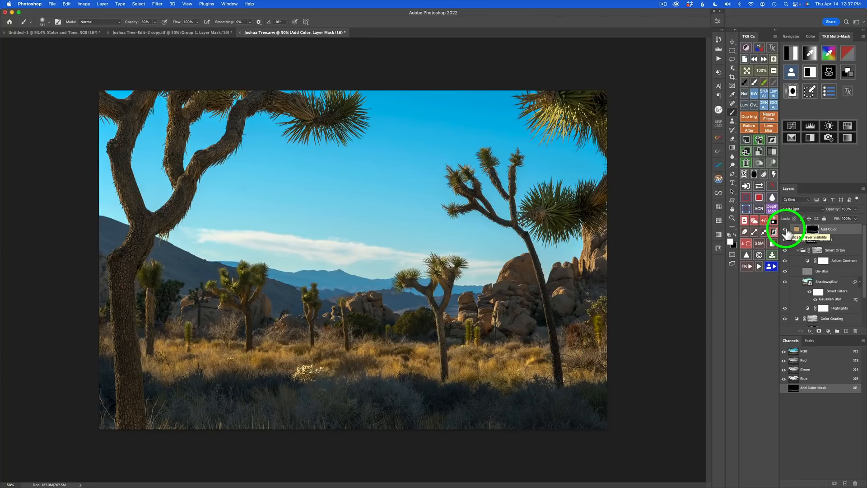
left_click(786, 229)
left_click(797, 230)
left_click(833, 206)
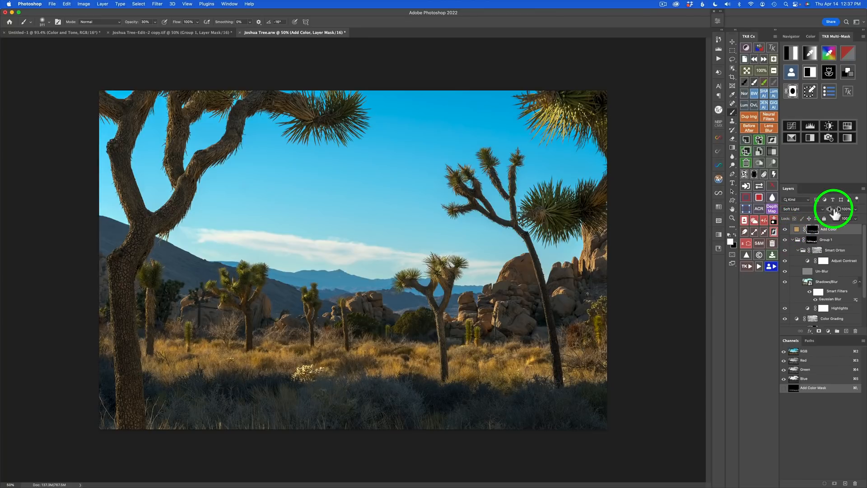
left_click_drag(834, 212, 832, 212)
key("v")
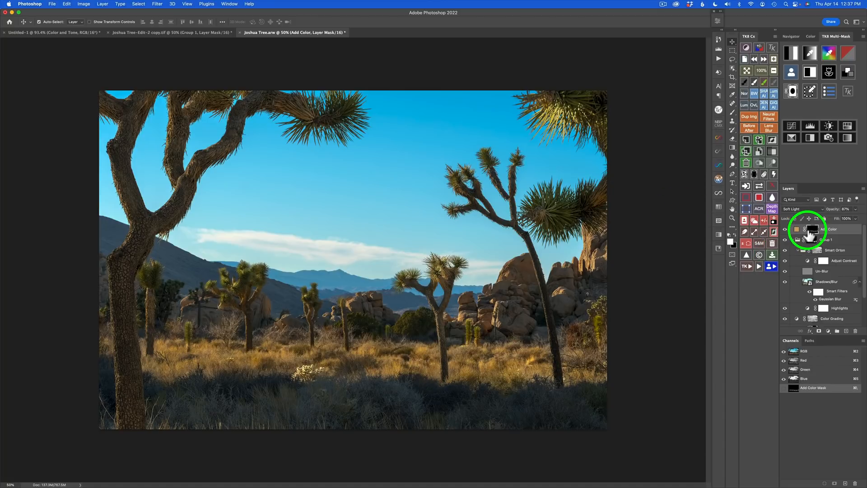
- Create a new layer for healing and spot-heal the photo's right edge beside the Joshua tree foliage
left_click(747, 143)
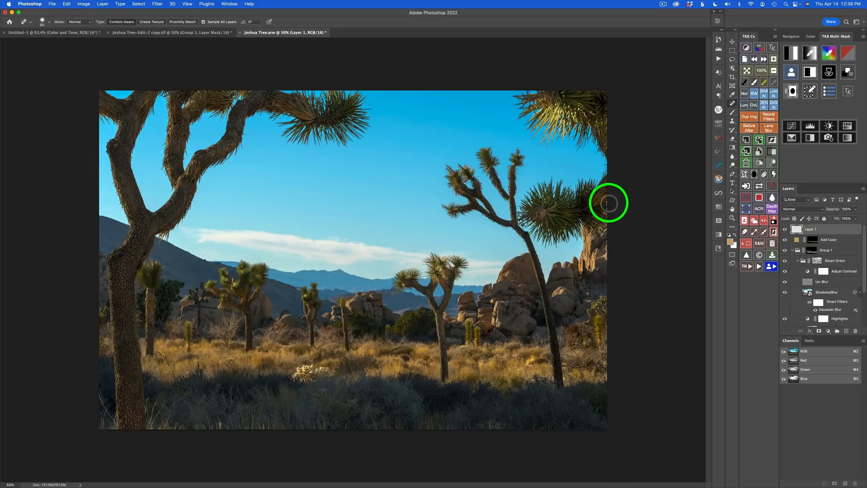
left_click(608, 208)
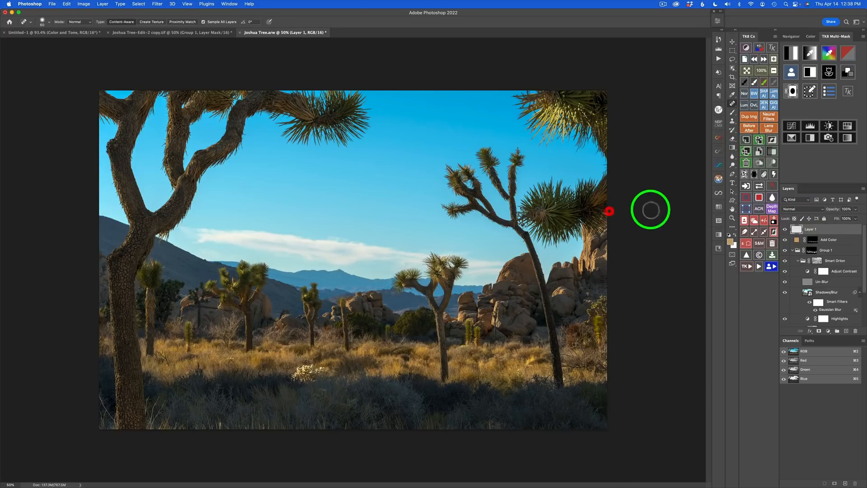